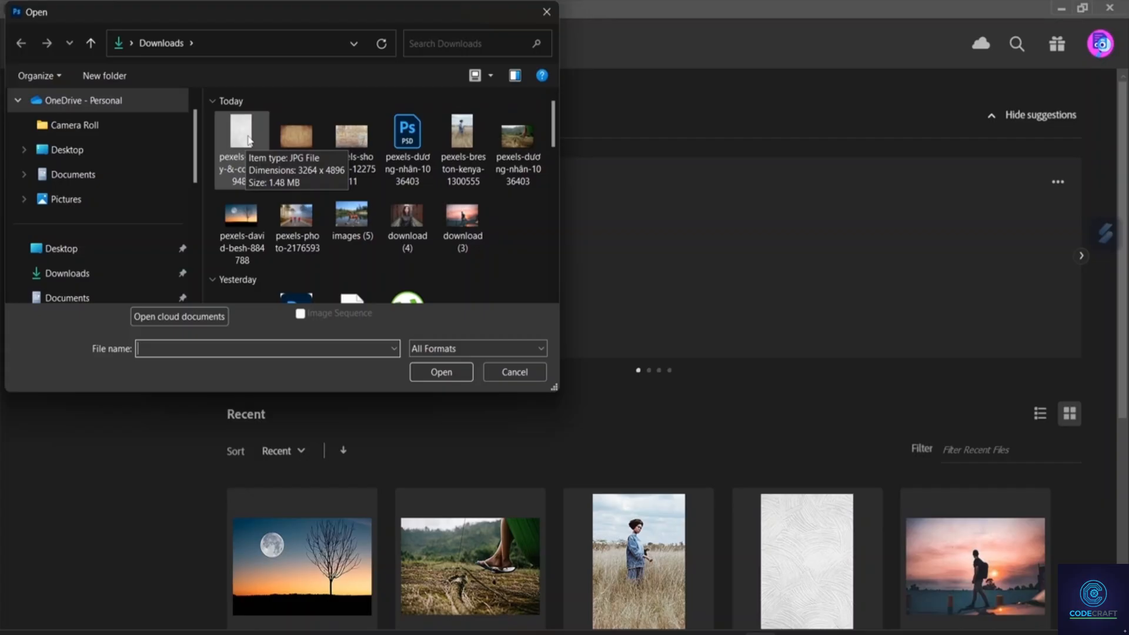
- Open the pexels-henry-&-co-1939485, pexels-breston-kenya-1300555, pexels-dương-nhân-1036403 JPG and pexels-photo-2176593 images together from Downloads
left_click(247, 140)
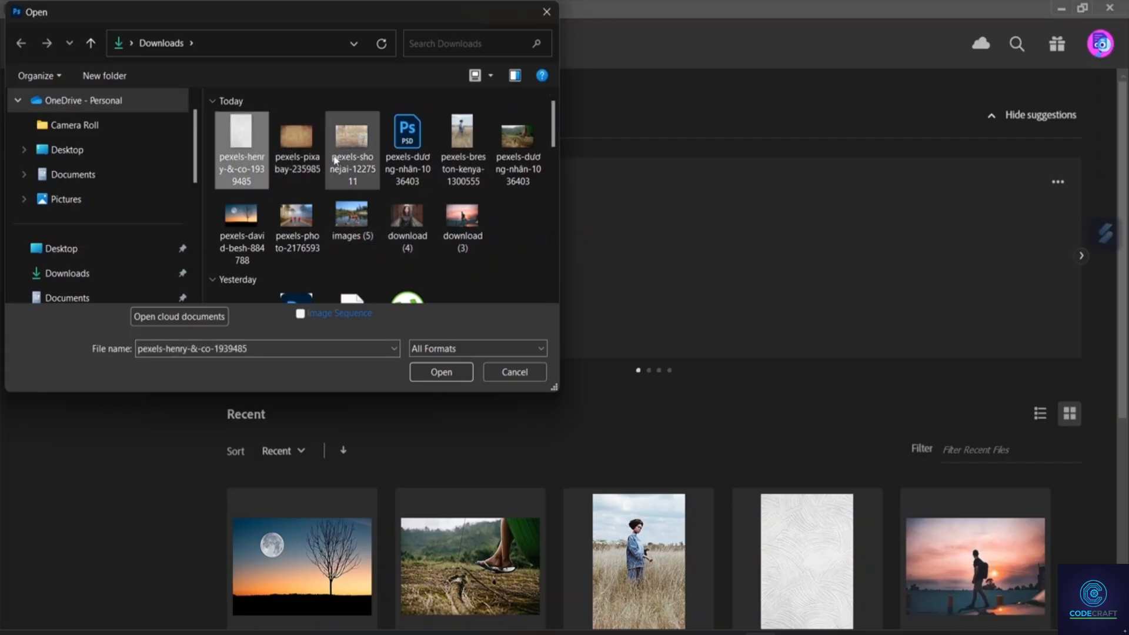
left_click(463, 147, "ctrl")
left_click(517, 144, "ctrl")
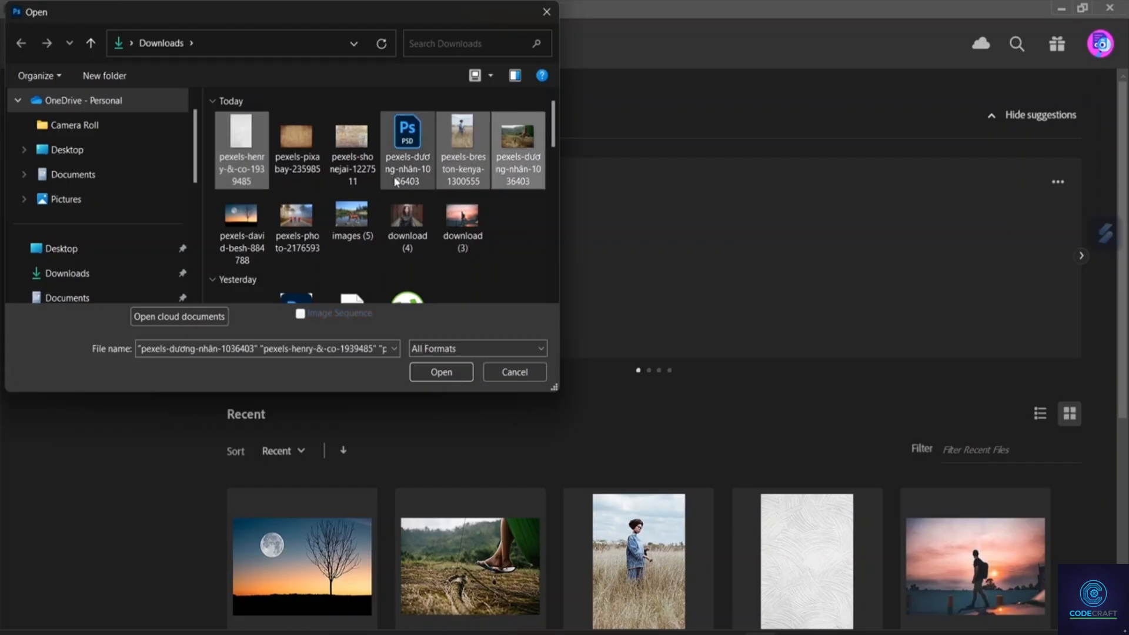
left_click(295, 217, "ctrl")
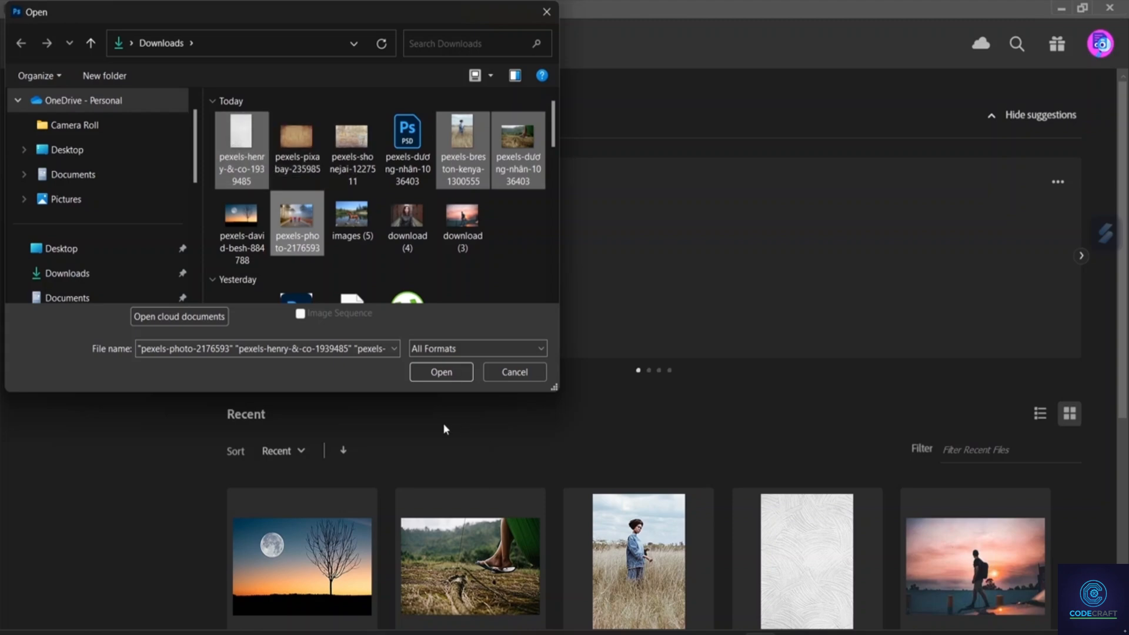
left_click(446, 375)
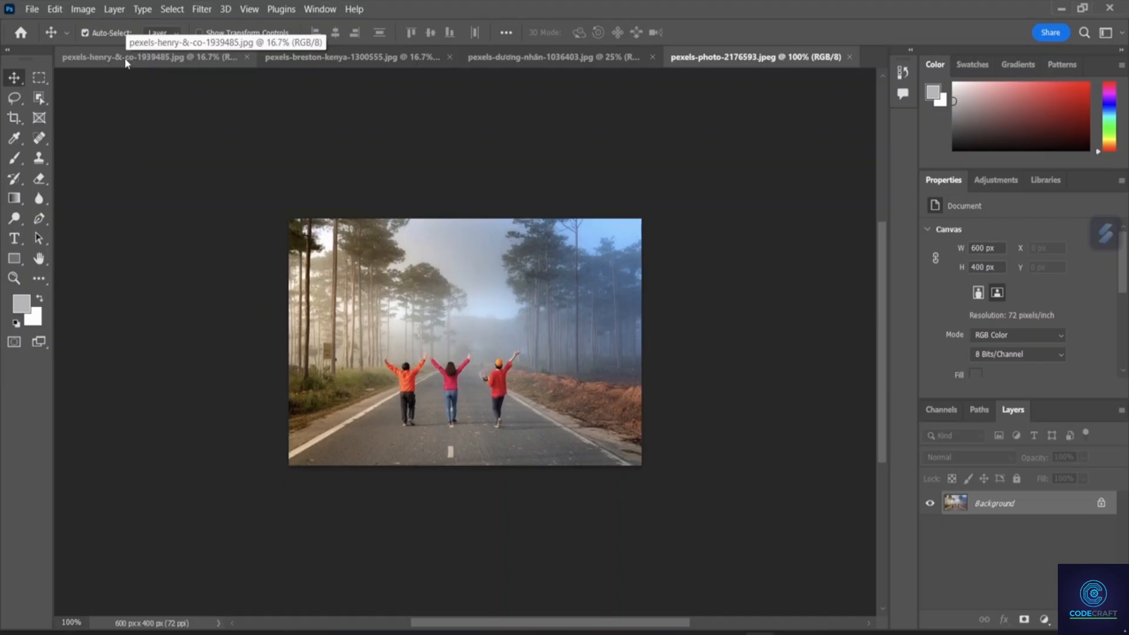
- Look through the four opened image documents, ending on the white texture image
left_click(181, 58)
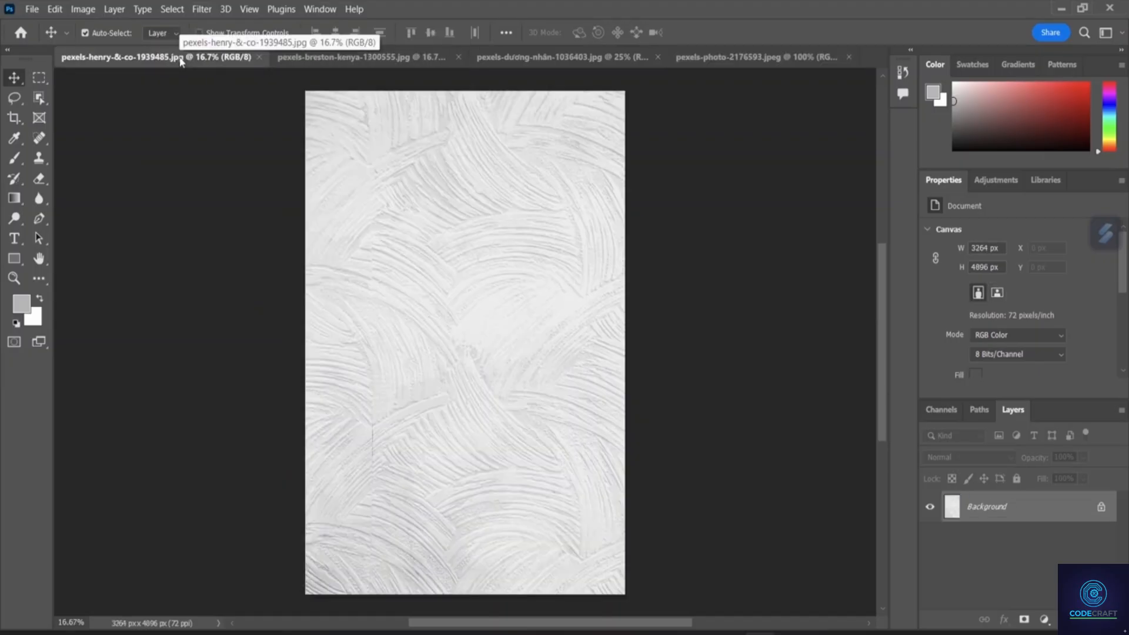
left_click(361, 63)
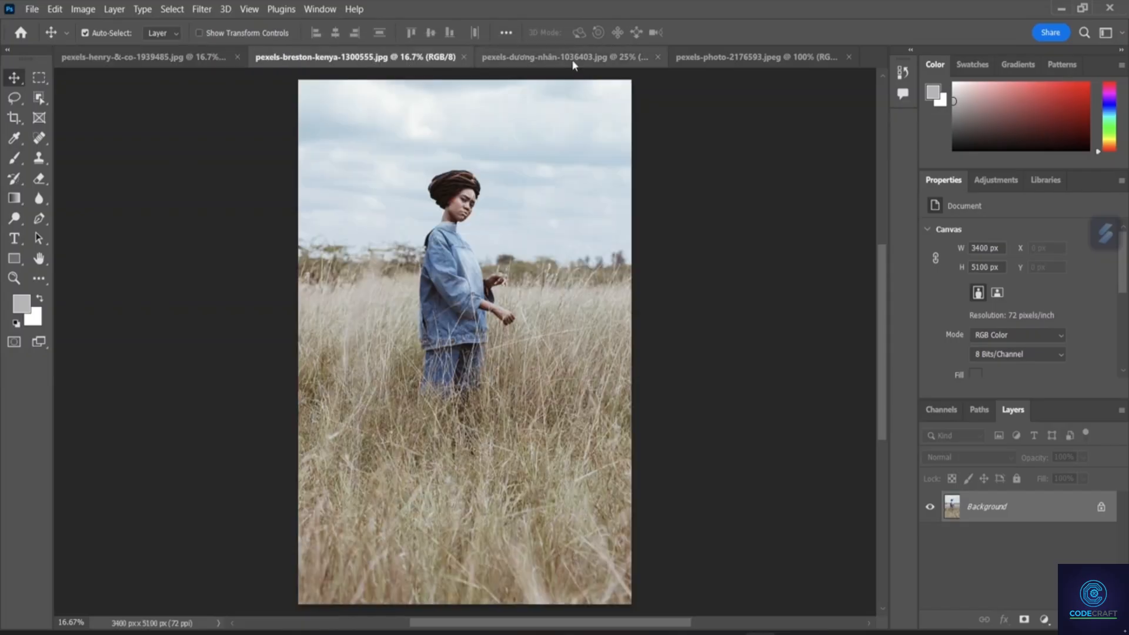
left_click(575, 63)
left_click(735, 58)
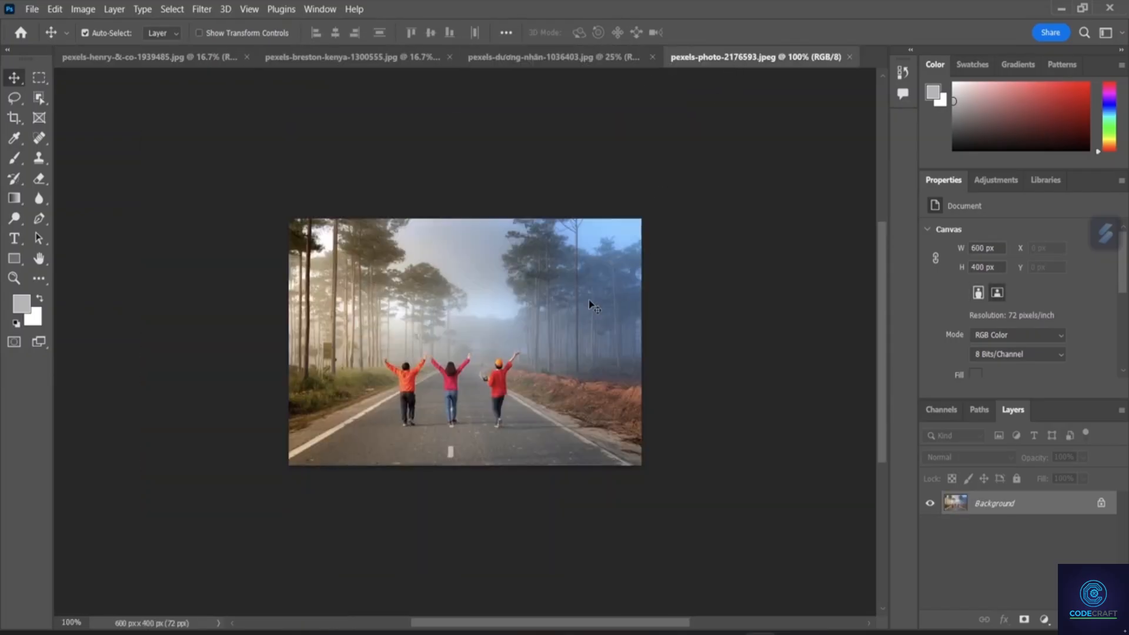
left_click(539, 58)
left_click(748, 59)
left_click(126, 64)
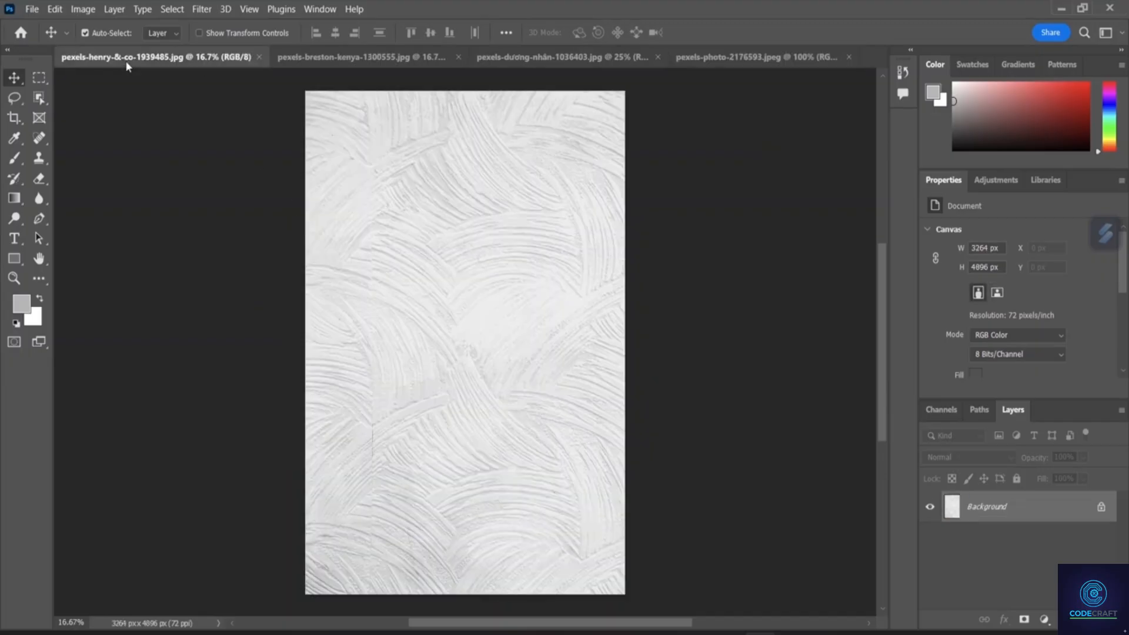
- Copy the photo of three people on the road into the white texture document and place it near the canvas's upper edge
left_click(752, 61)
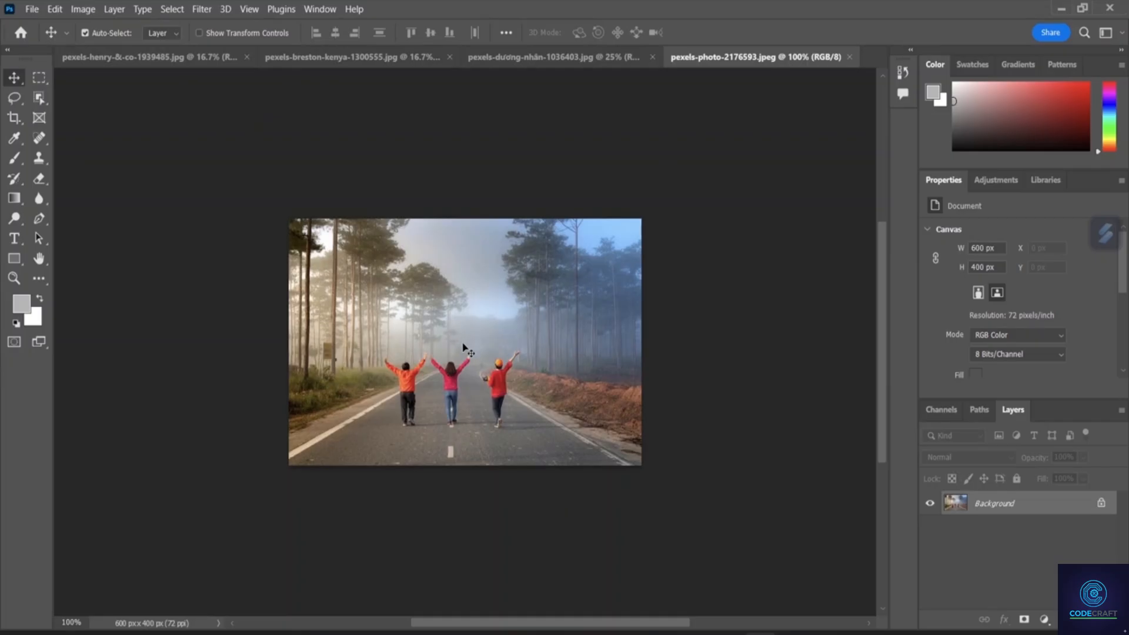
left_click_drag(463, 347, 461, 348)
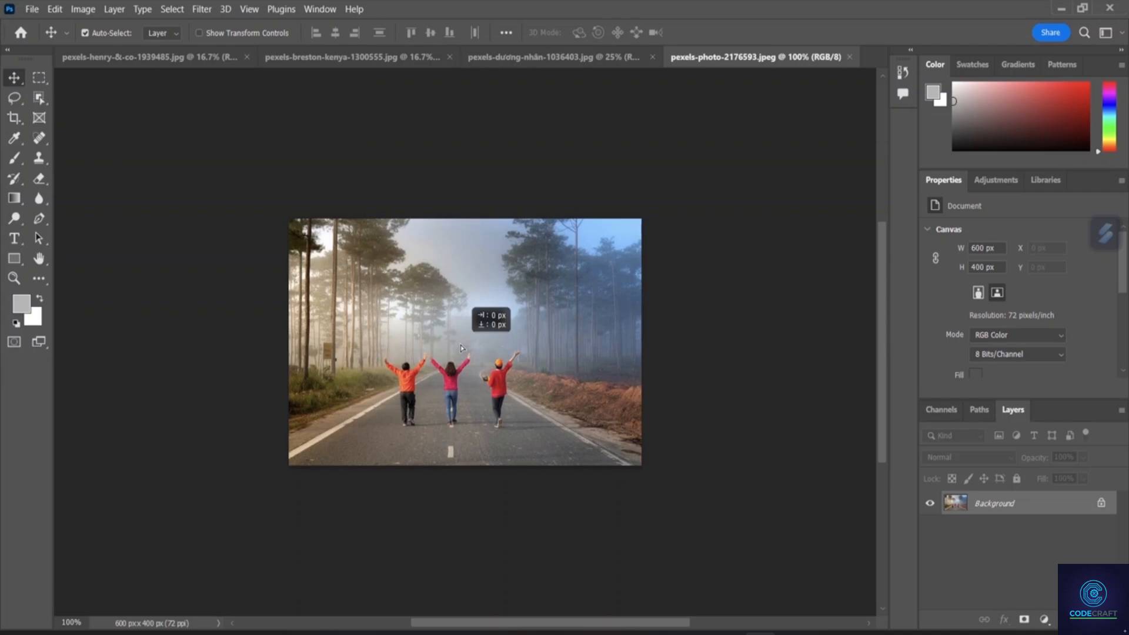
left_click_drag(462, 348, 183, 63)
left_click(183, 59)
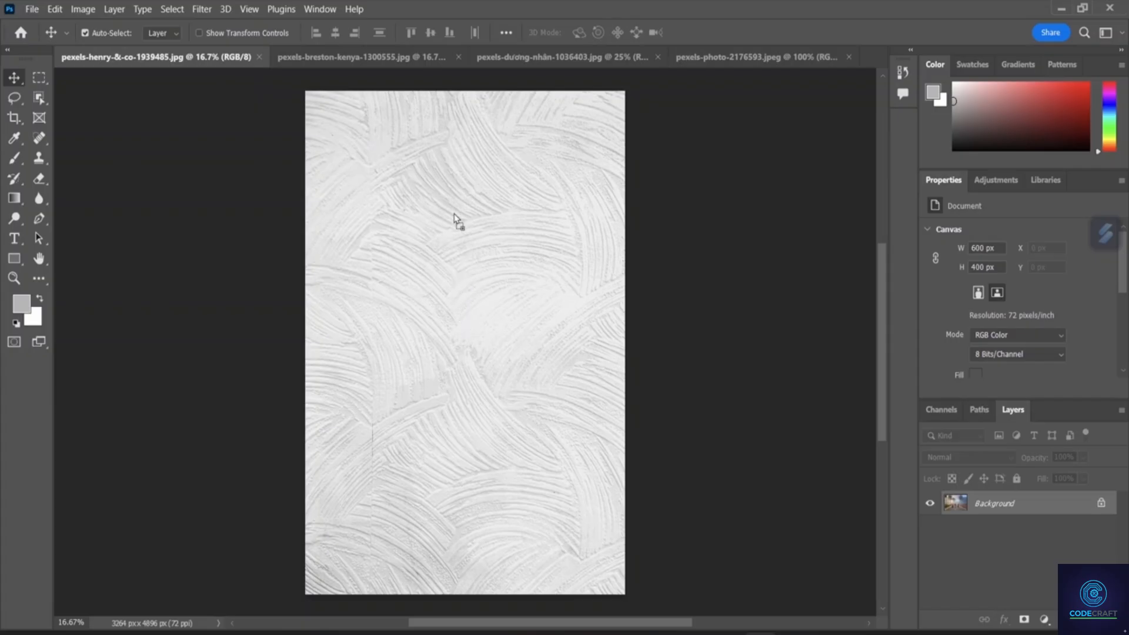
left_click_drag(464, 212, 463, 208)
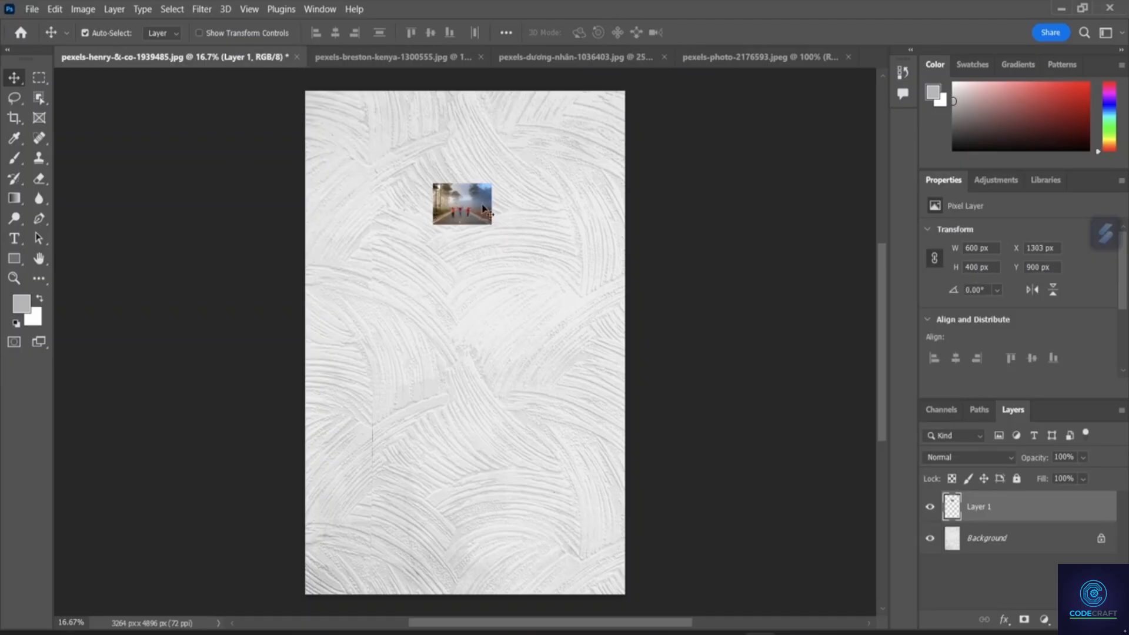
left_click_drag(467, 195, 465, 143)
- Copy the photo of the woman in the grass field into the texture document and shift it upward on the canvas
left_click(413, 67)
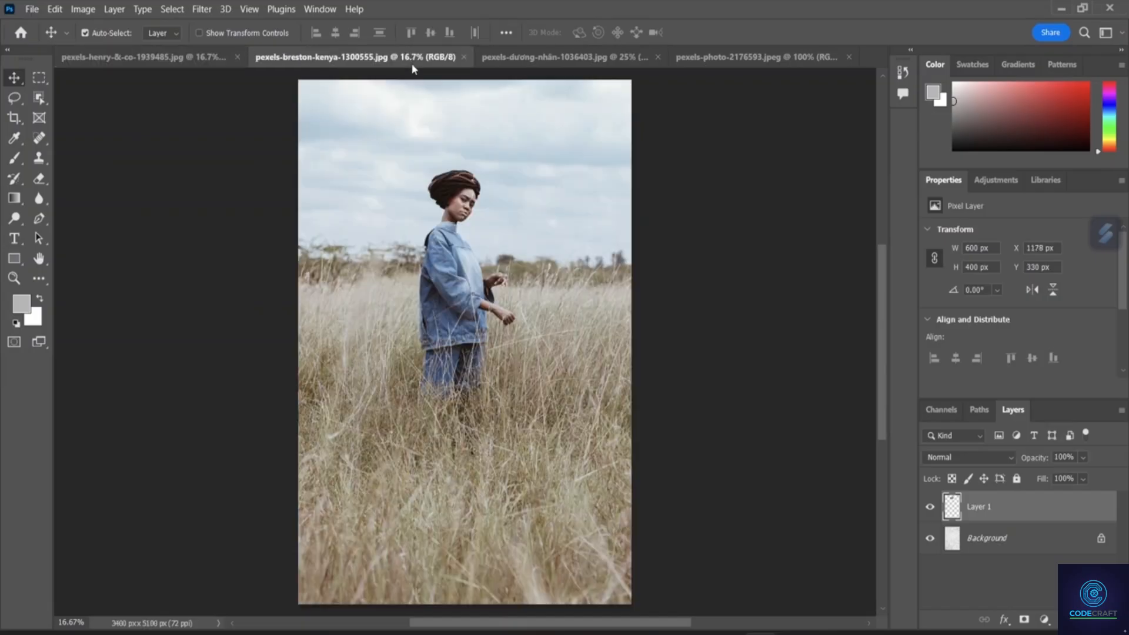
mouse_move(463, 323)
left_mouse_down()
mouse_move(376, 205)
mouse_move(222, 117)
mouse_move(170, 73)
mouse_move(166, 56)
mouse_move(420, 295)
mouse_move(458, 310)
left_mouse_up()
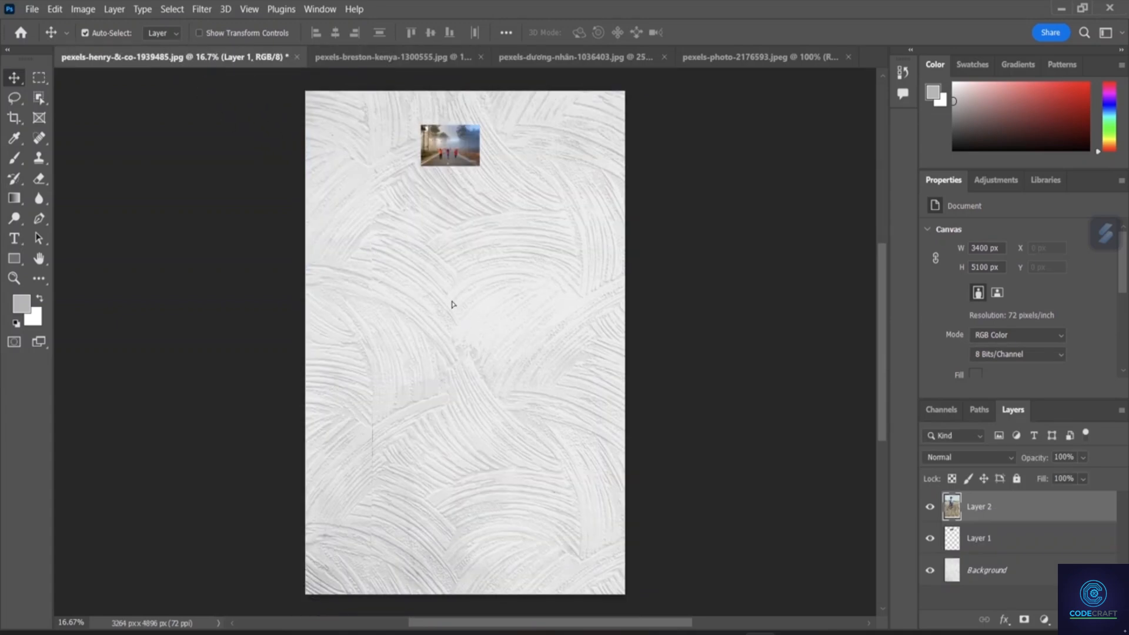
left_click_drag(509, 233, 532, 183)
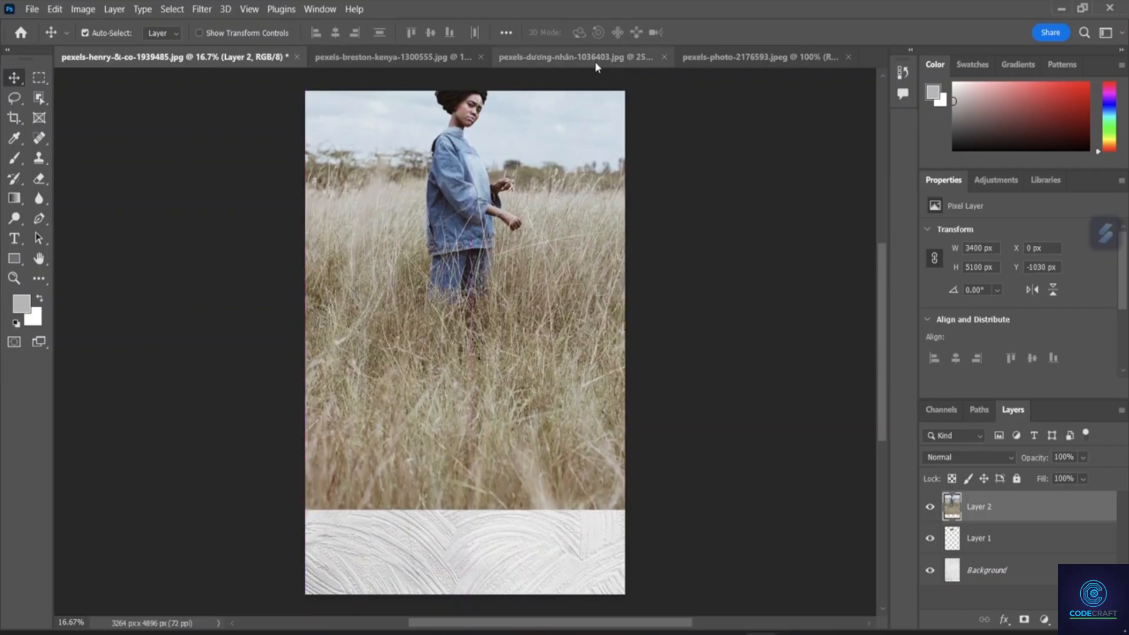
- Copy the photo of the legs hanging from the hammock into the texture document, over the lower part of the canvas
left_click(708, 59)
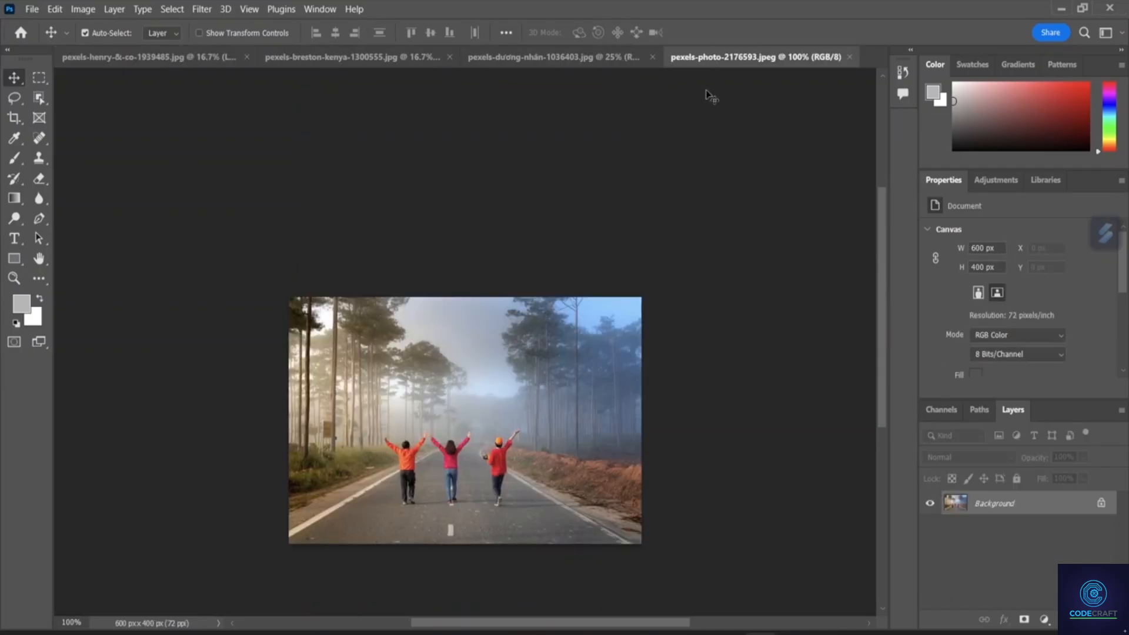
left_click(576, 58)
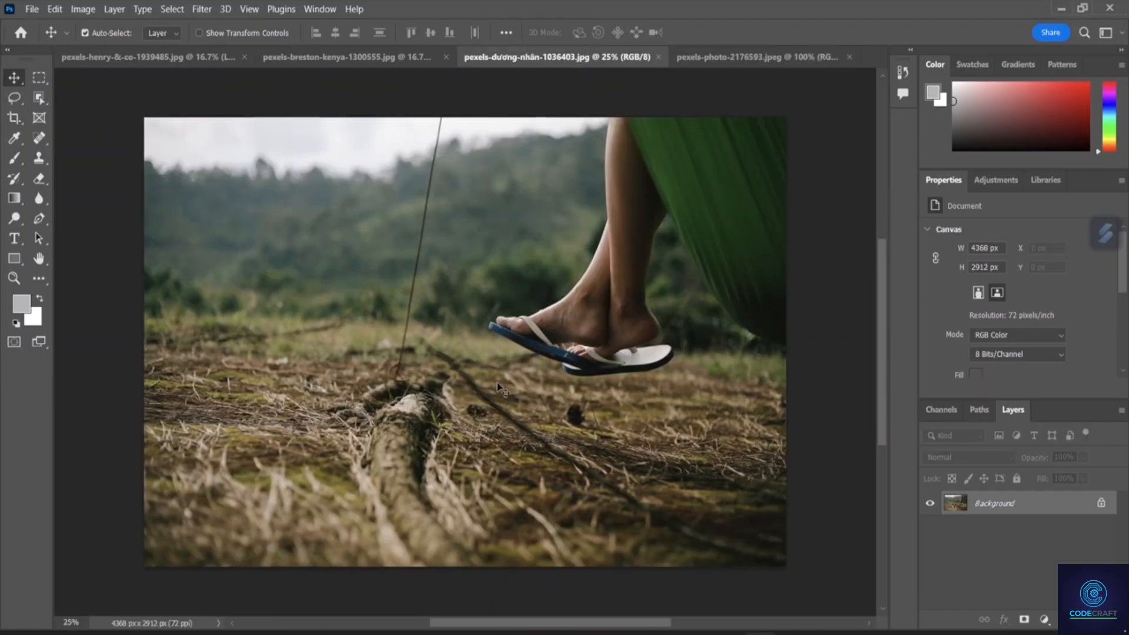
left_click_drag(372, 251, 475, 548)
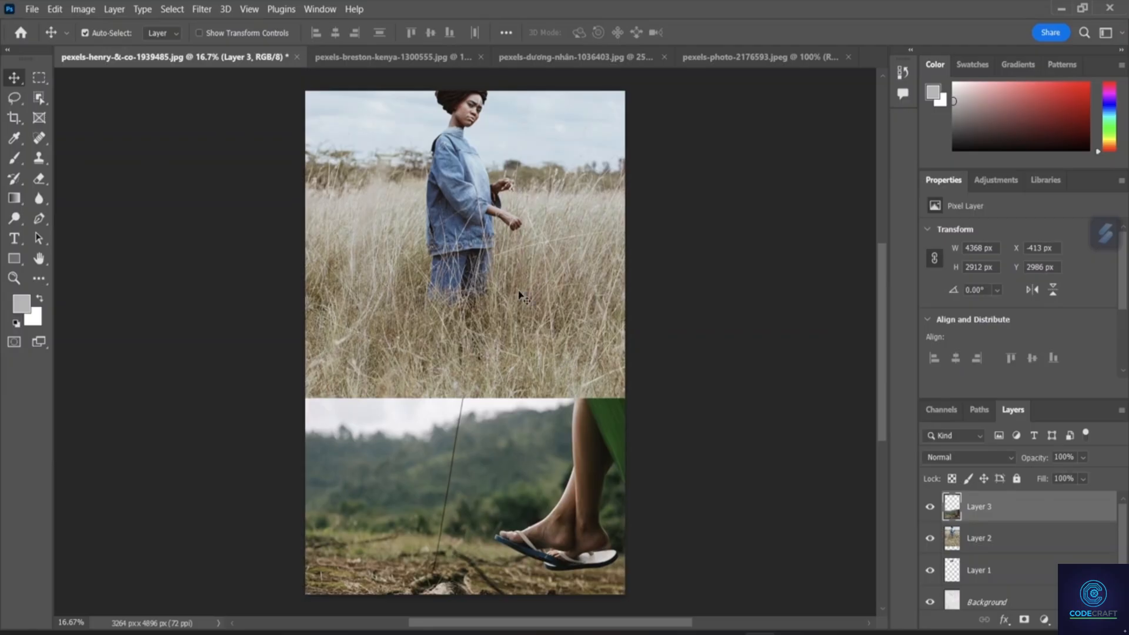
- Review the road photo's layer and the source photo documents, and return to the texture composition
left_click(1046, 575)
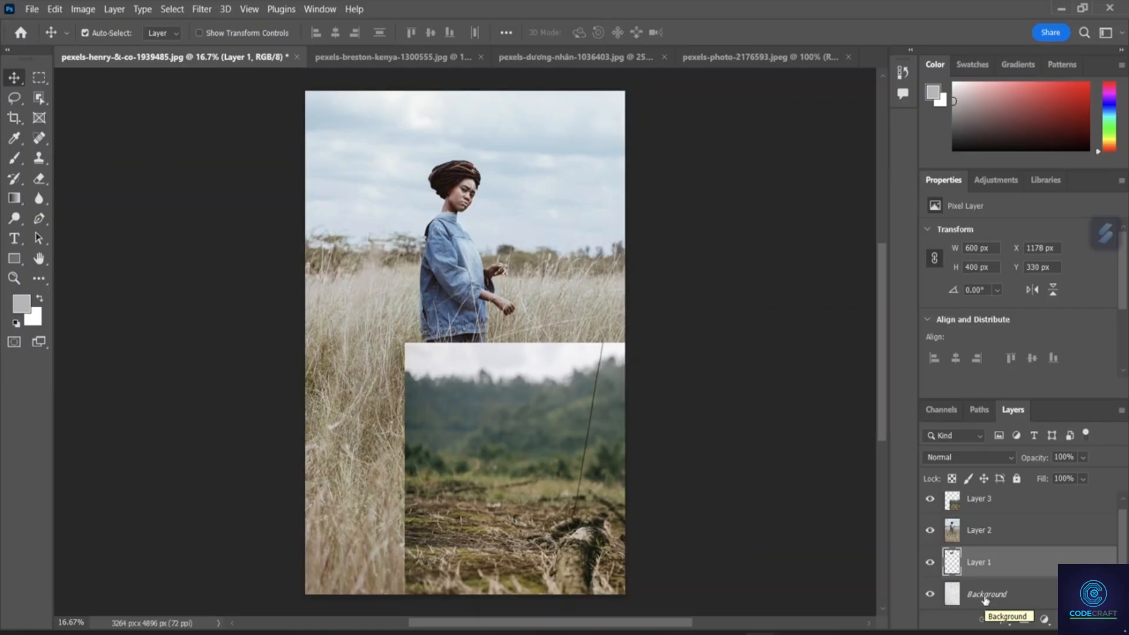
left_click(400, 60)
left_click(594, 58)
left_click(737, 63)
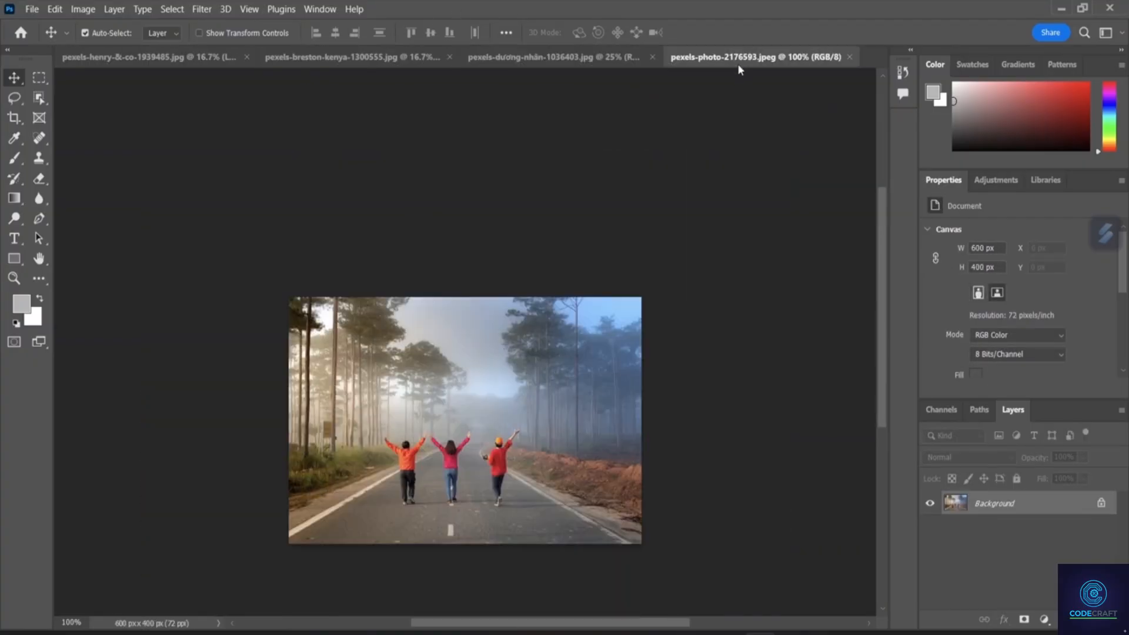
left_click(207, 61)
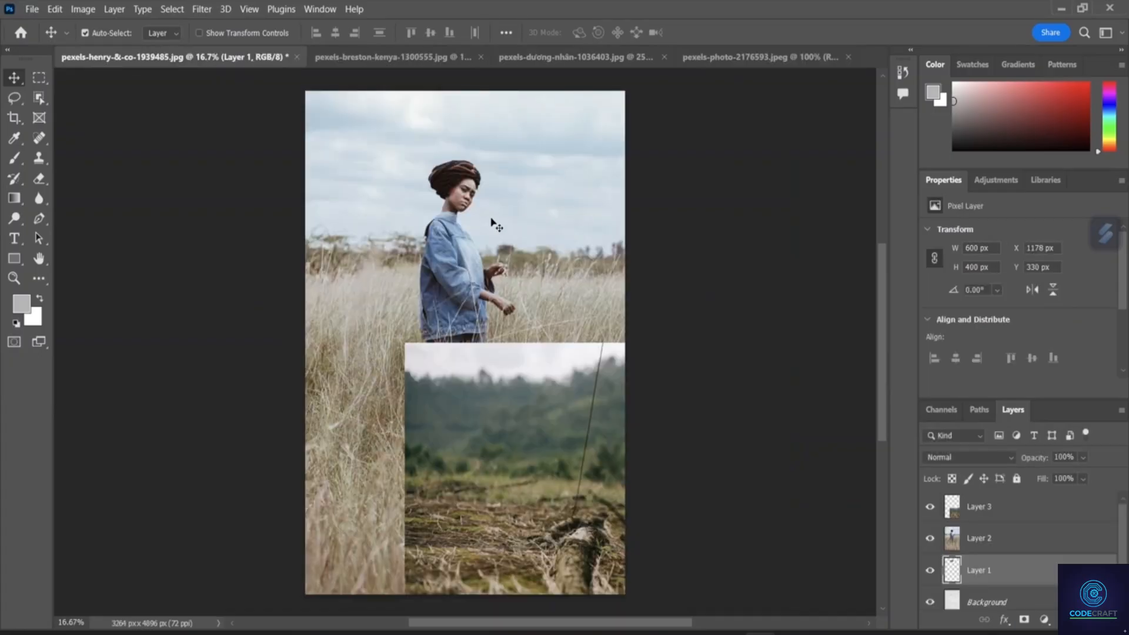
- Move the woman's photo down to the lower part of the canvas, uncovering the small road photo
left_click_drag(481, 240, 509, 381)
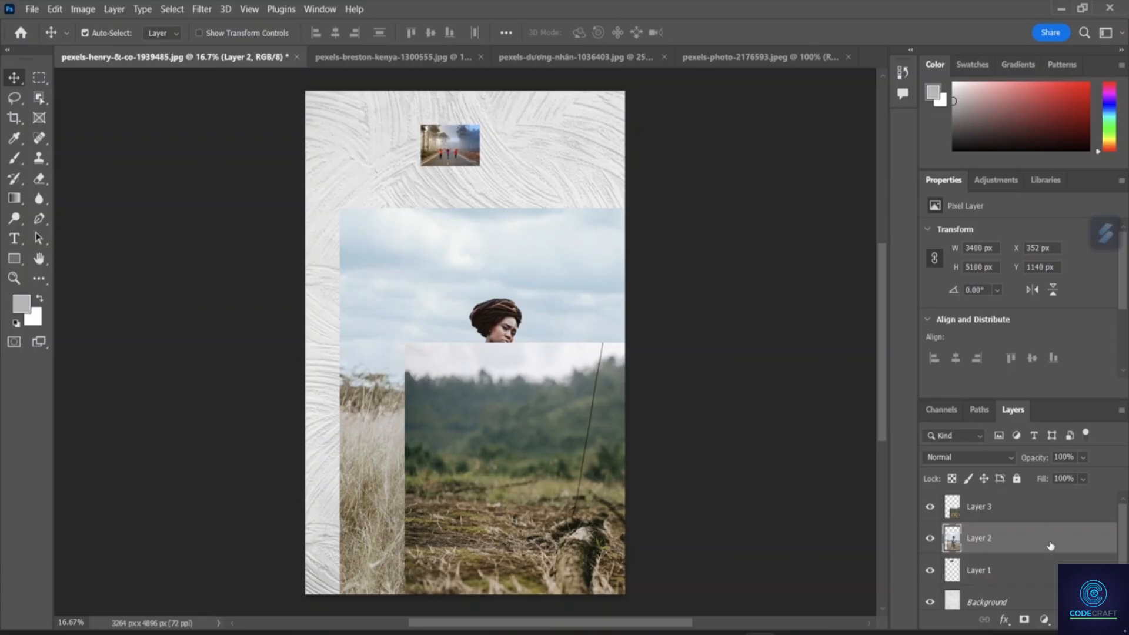
left_click(1029, 572)
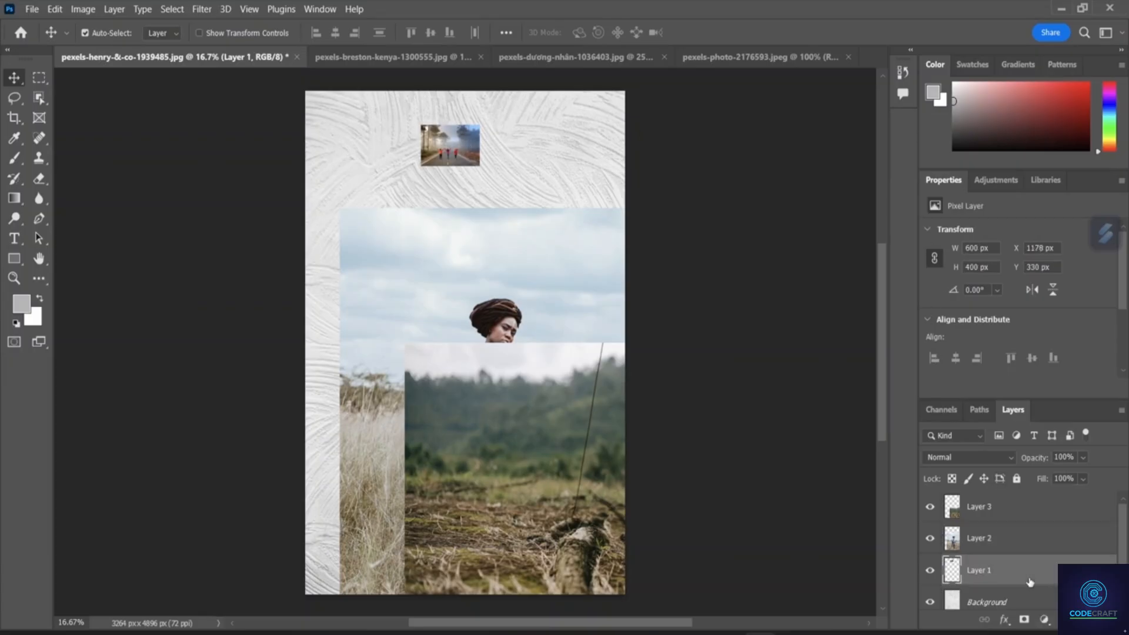
left_click_drag(499, 252, 446, 355)
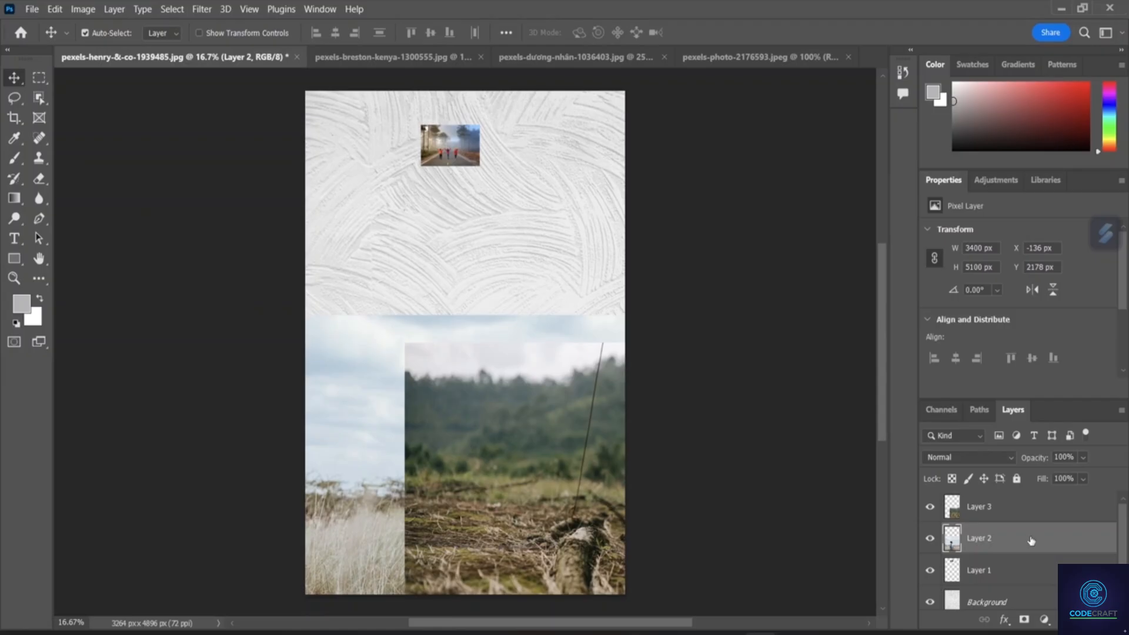
- Scale the woman's photo proportionally to about 28% and place it on the left side of the texture canvas
left_click(54, 10)
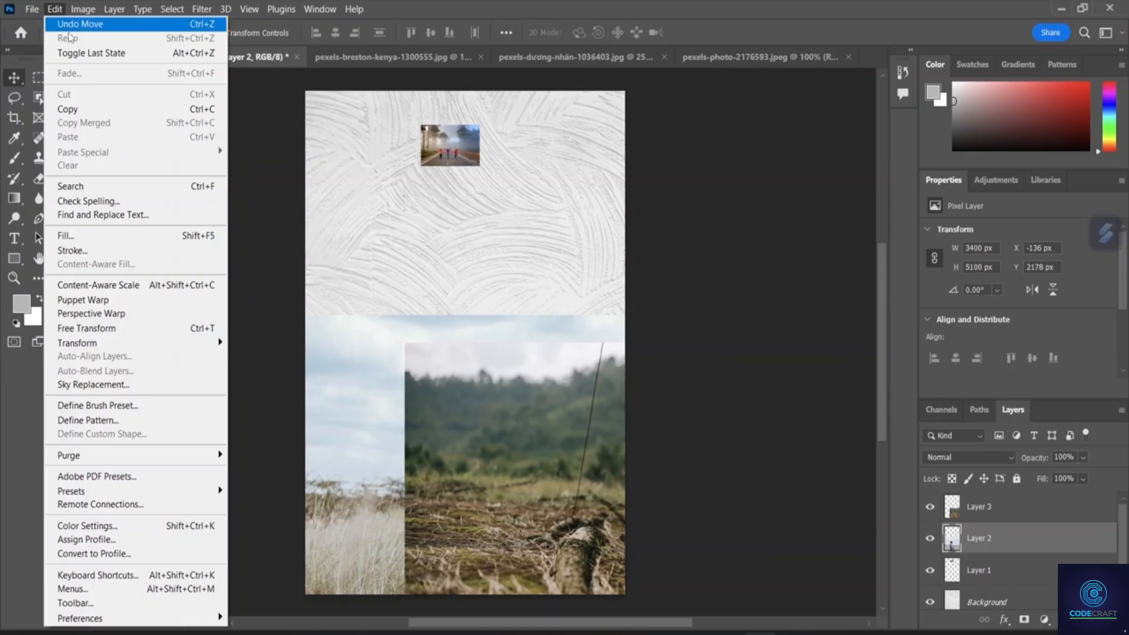
mouse_move(155, 345)
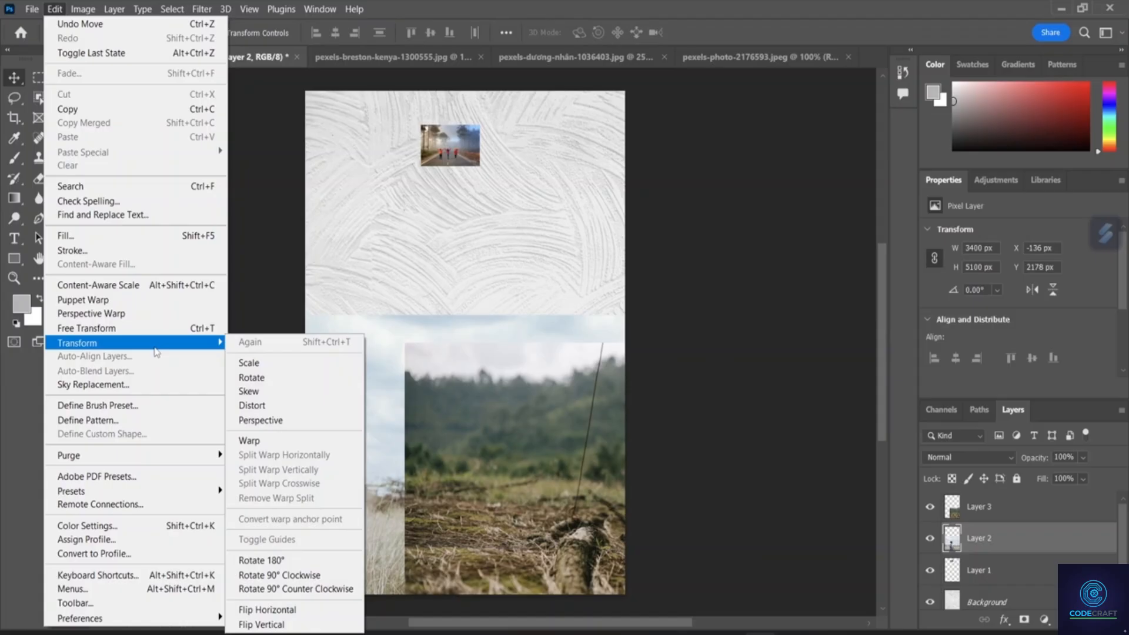
left_click(273, 364)
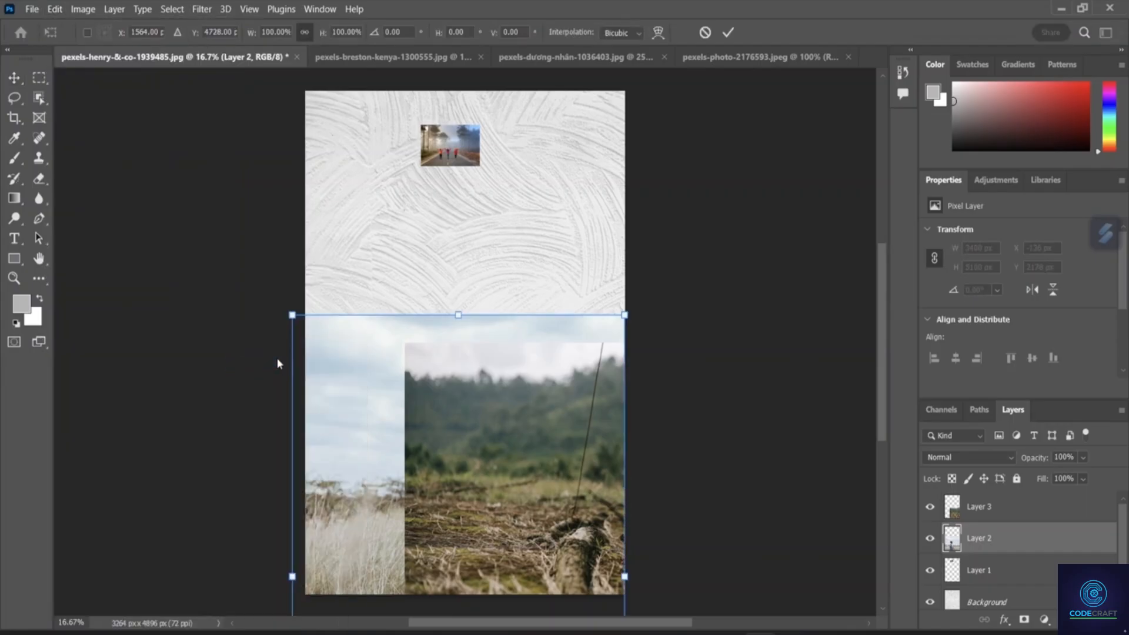
left_click_drag(492, 320, 487, 183)
scroll(543, 425, "down", 2)
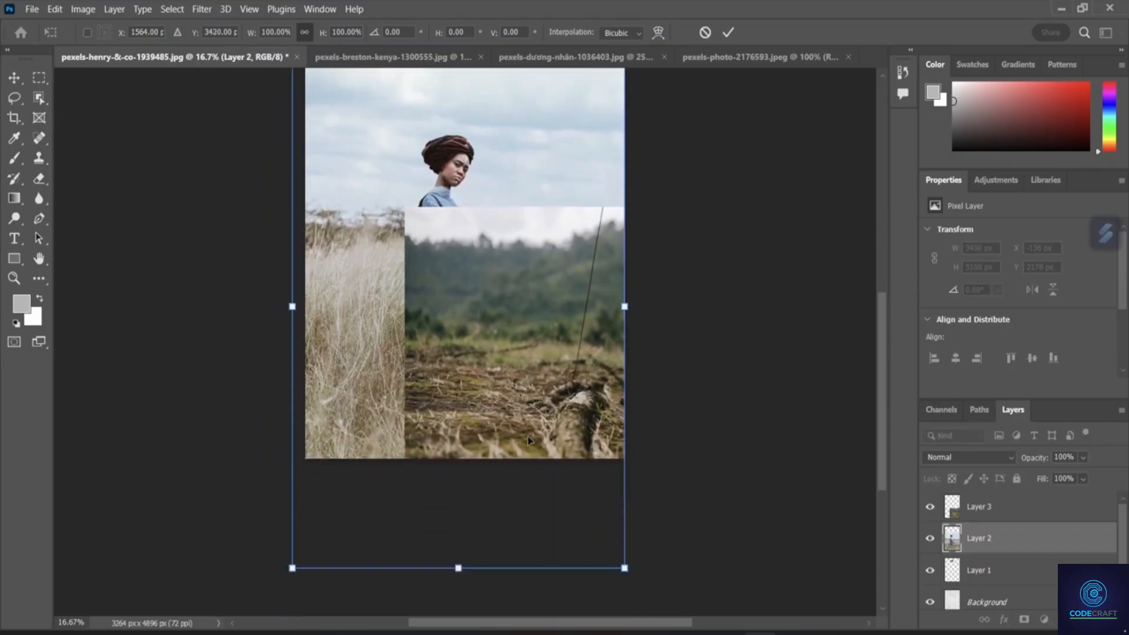
left_click_drag(457, 567, 435, 195)
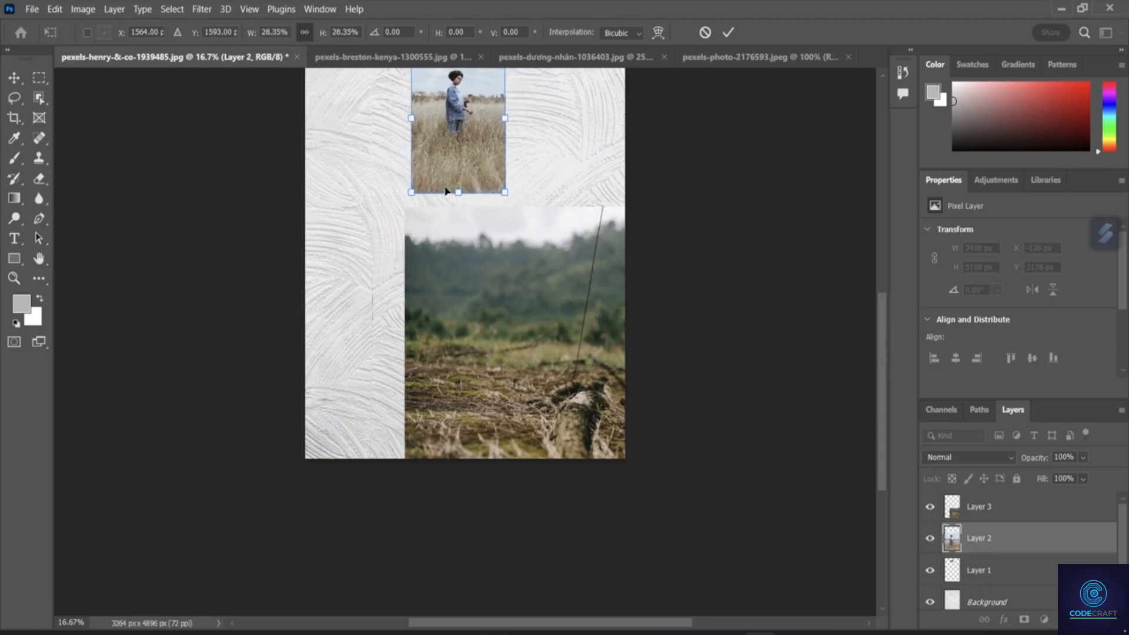
left_click_drag(457, 129, 374, 162)
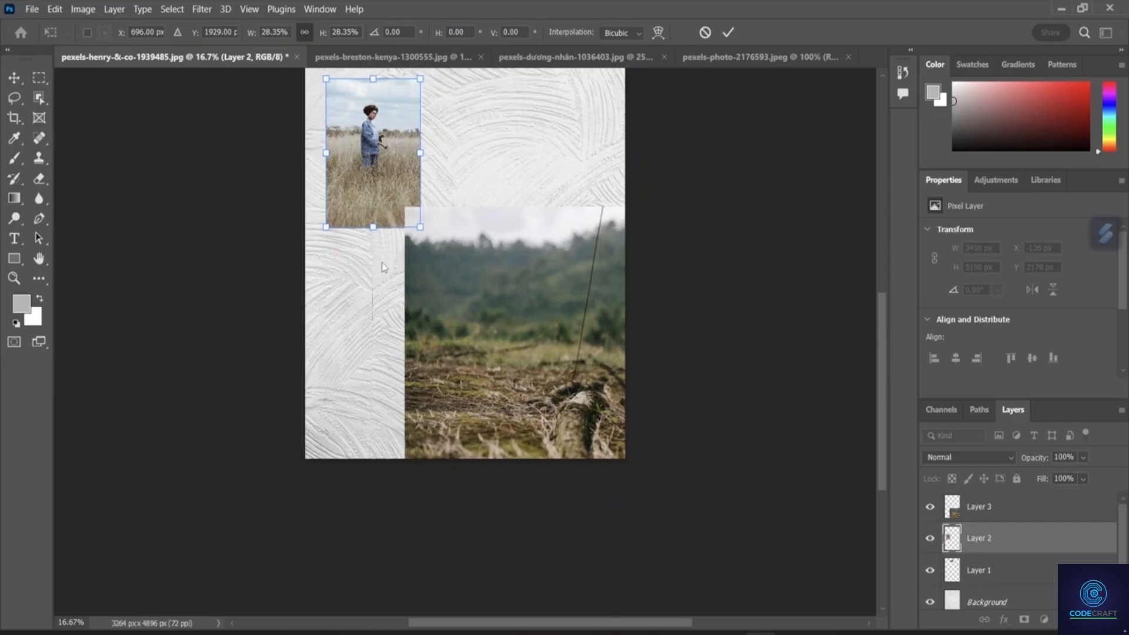
- Move the photo of the hanging legs left and down across the lower part of the texture canvas
left_click(979, 506)
left_click_drag(565, 325, 475, 368)
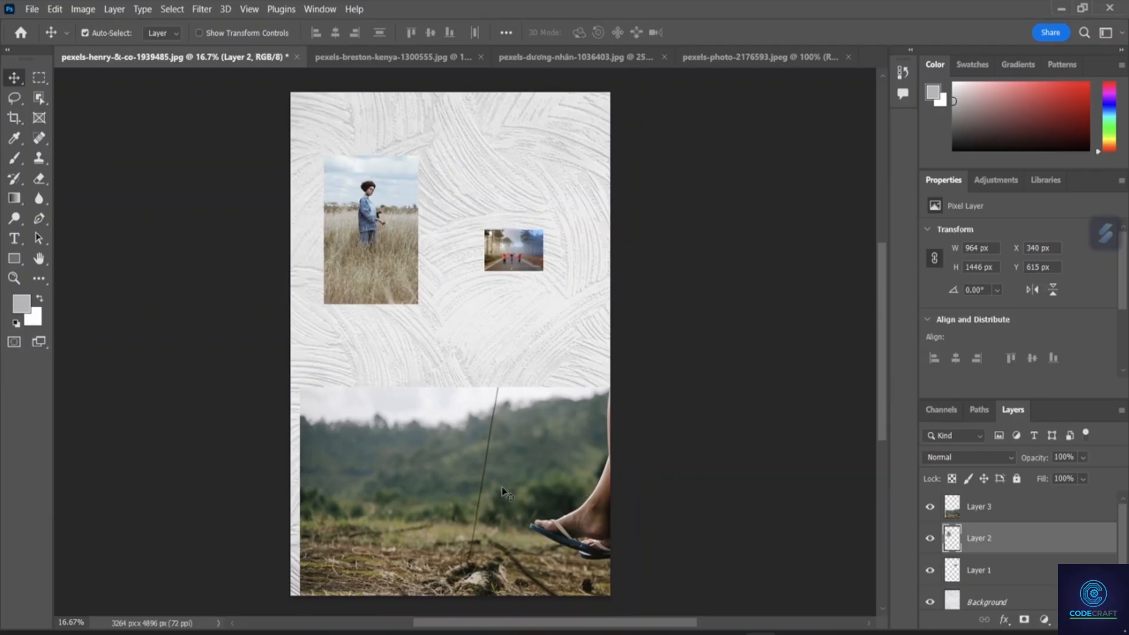
- Begin a scale transform on the hanging-legs photo and shift it left and up to centre it horizontally on the canvas
left_click(502, 488)
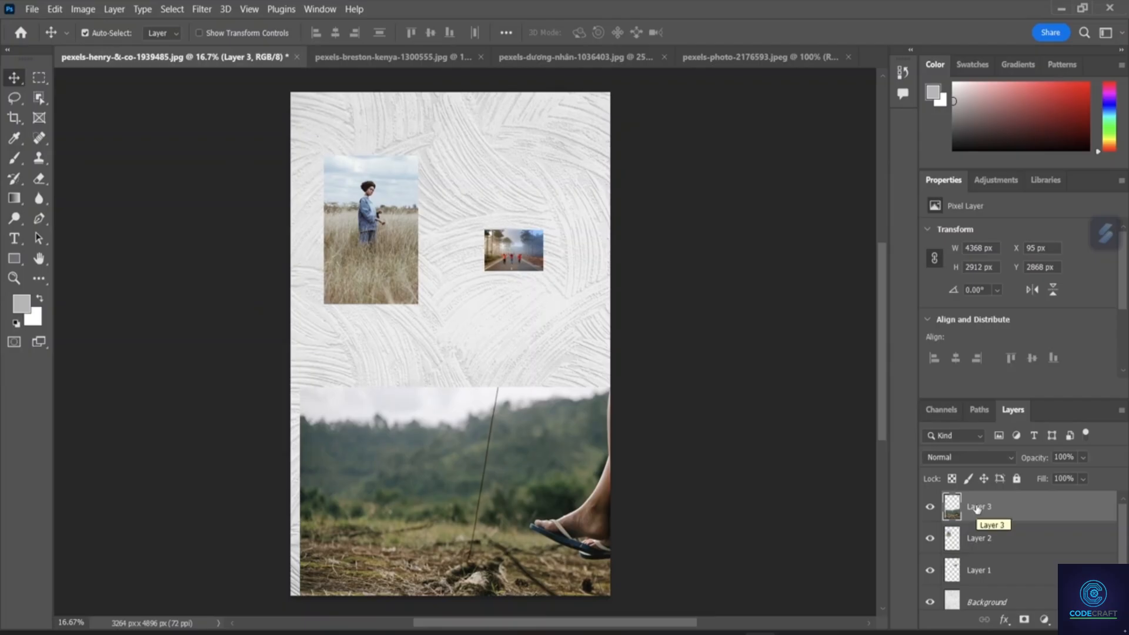
left_click(57, 9)
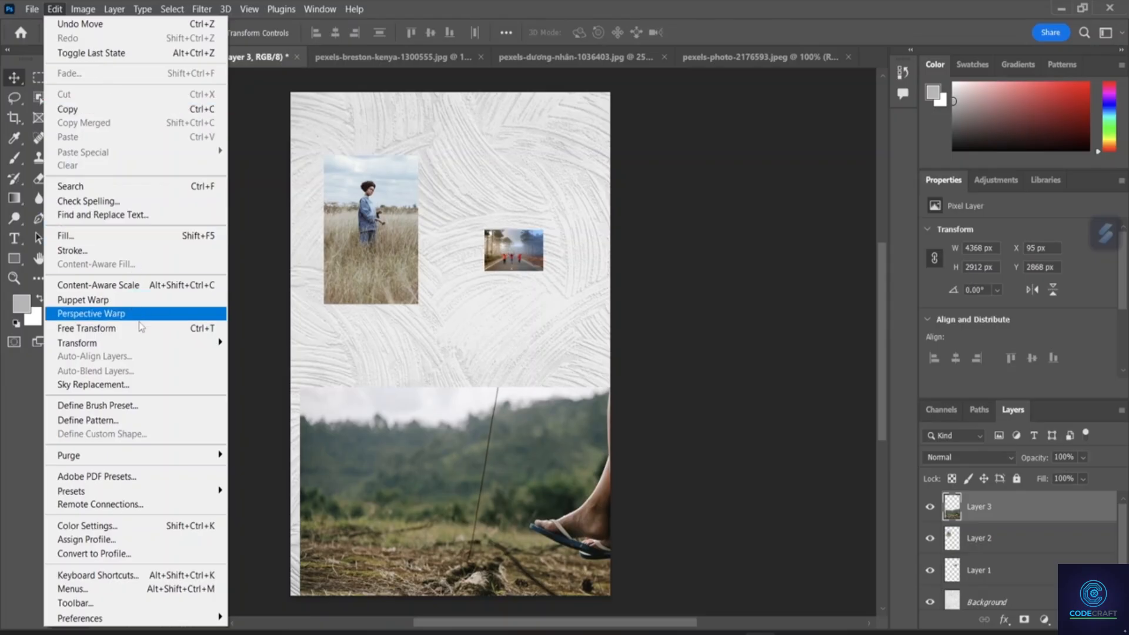
mouse_move(156, 347)
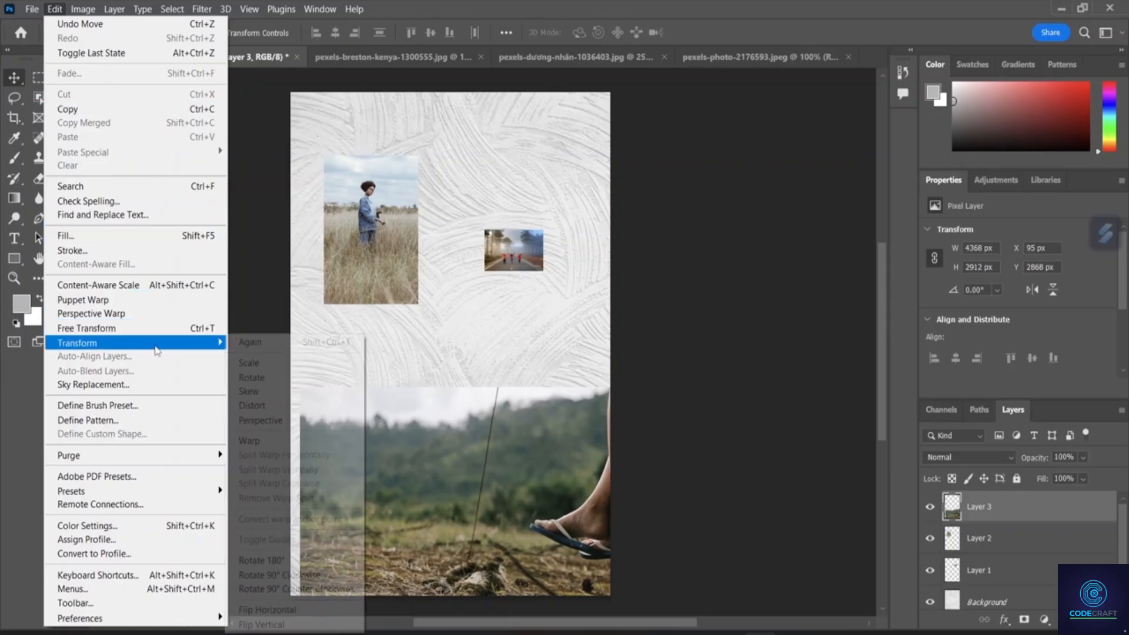
left_click(290, 372)
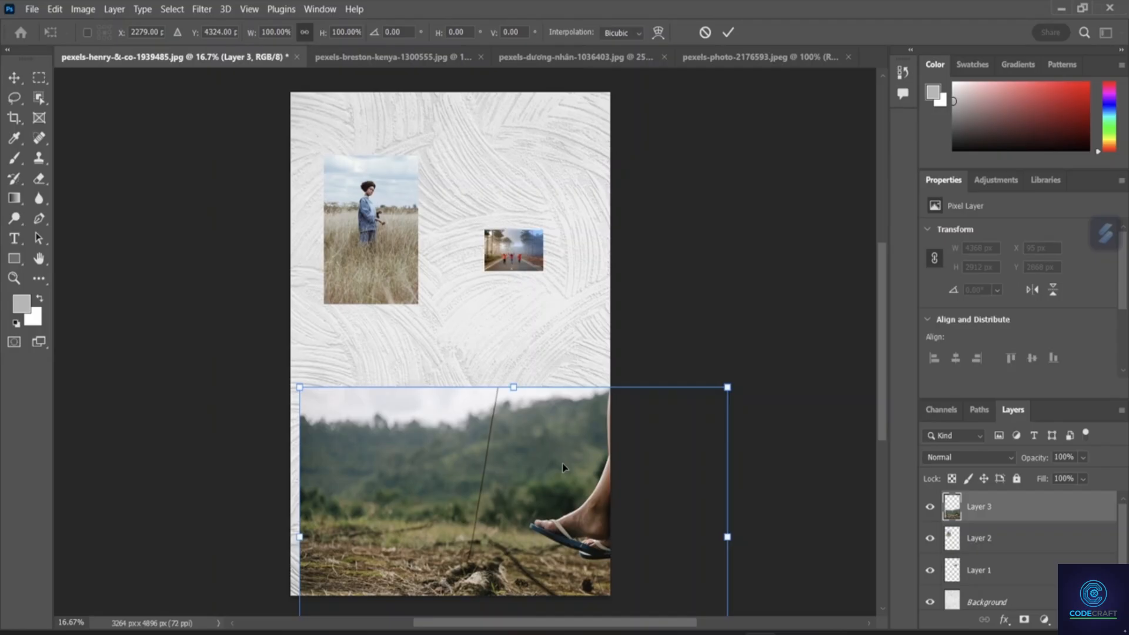
key("ctrl+minus")
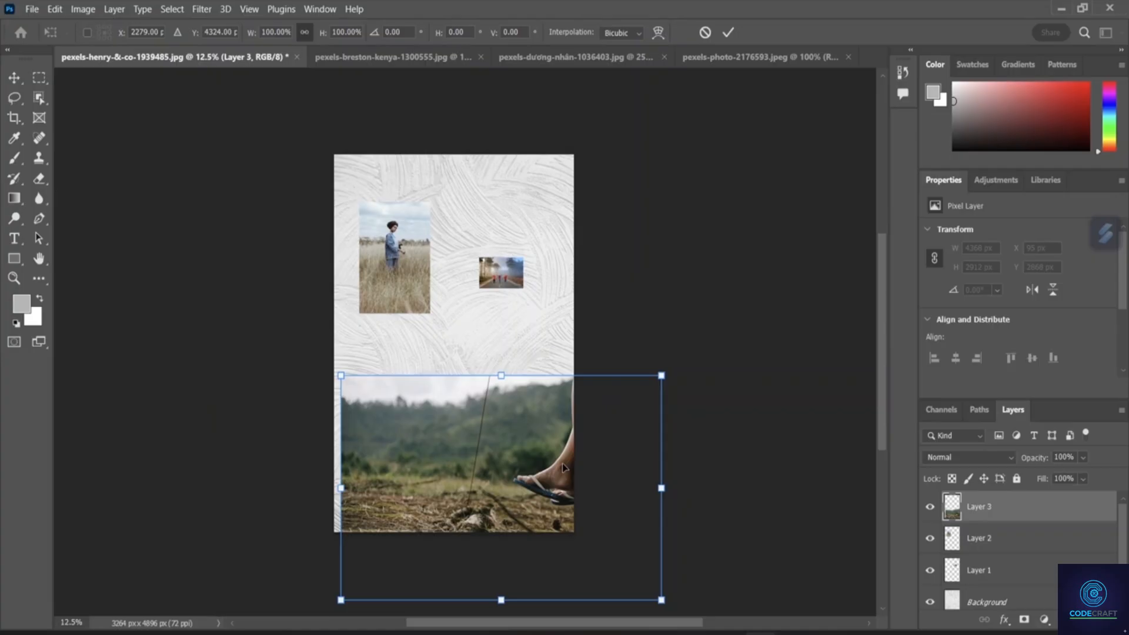
key("ctrl+plus")
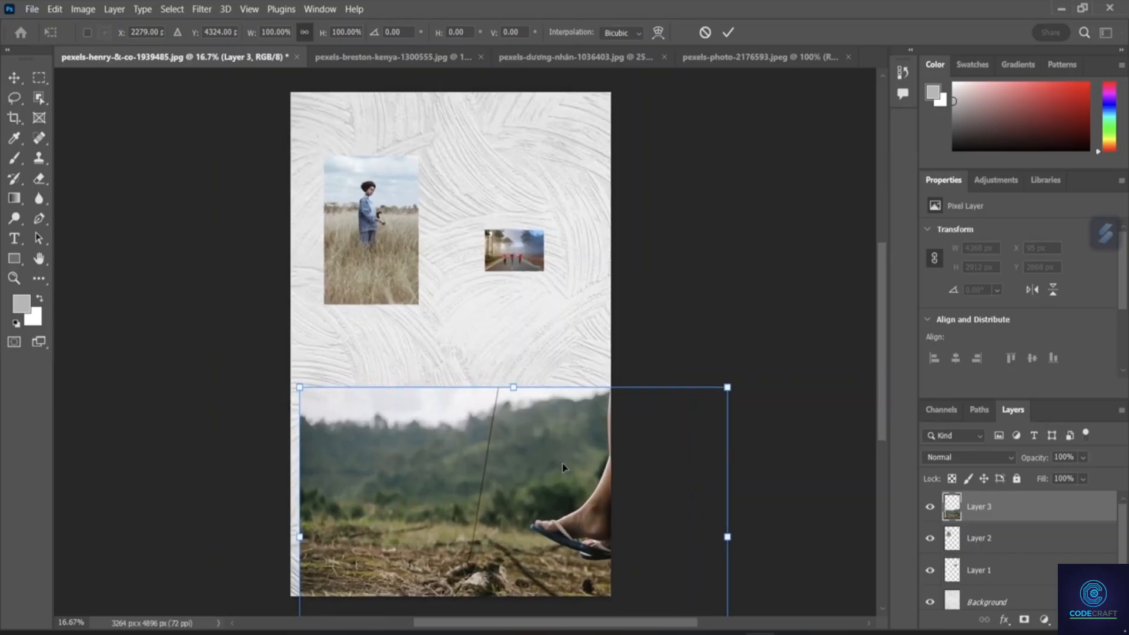
key("ctrl+plus")
key("ctrl+plus")
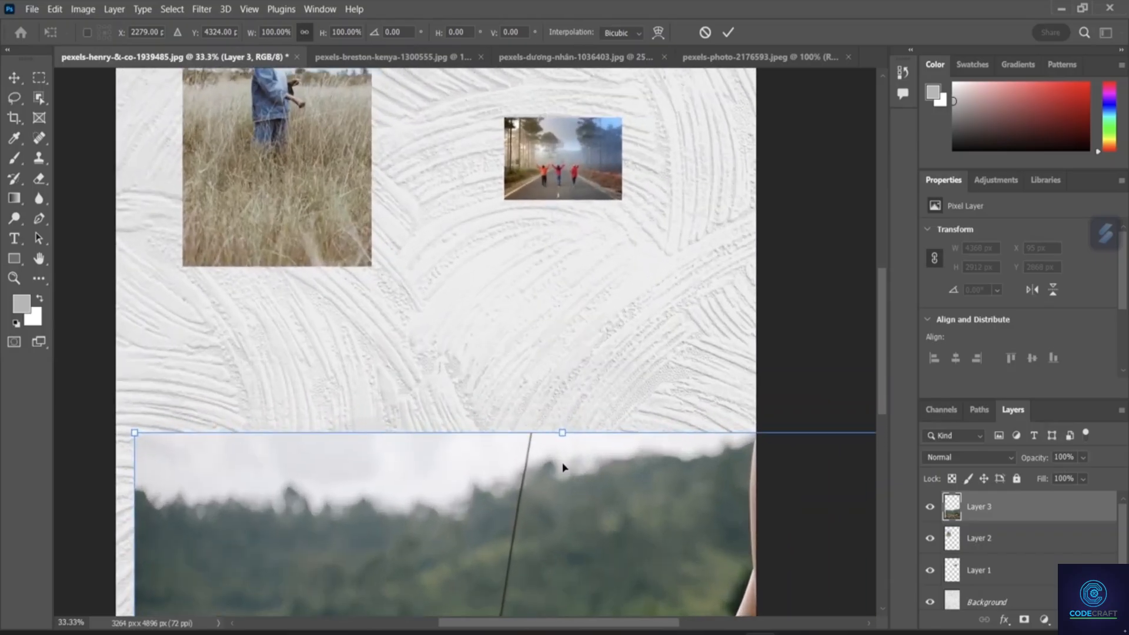
key("ctrl+minus")
key("ctrl+minus")
key("ctrl+minus")
key("ctrl+minus")
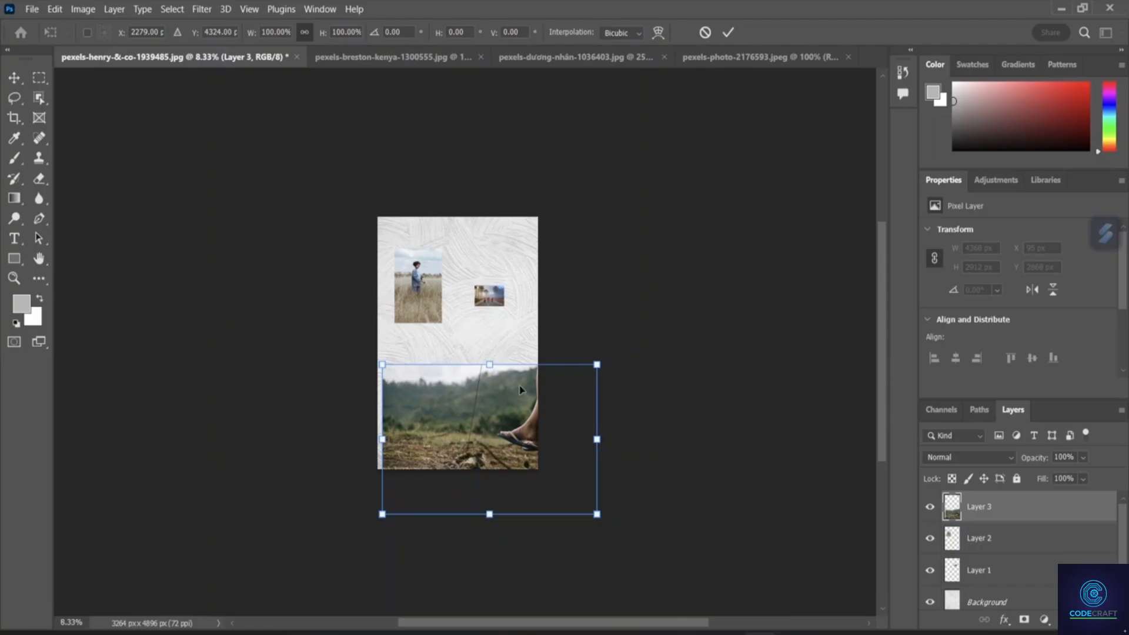
left_click_drag(520, 389, 482, 370)
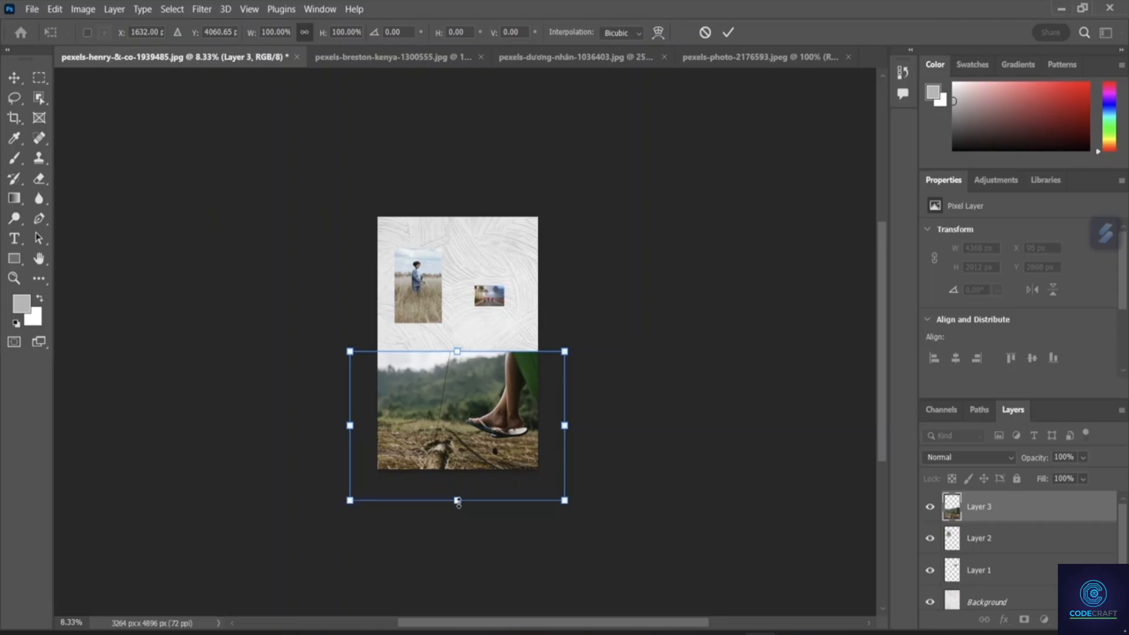
- Scale the hanging-legs photo proportionally to about 64%, centred near the bottom of the canvas with an even margin
left_click_drag(458, 501, 461, 448)
left_click_drag(461, 383, 459, 395)
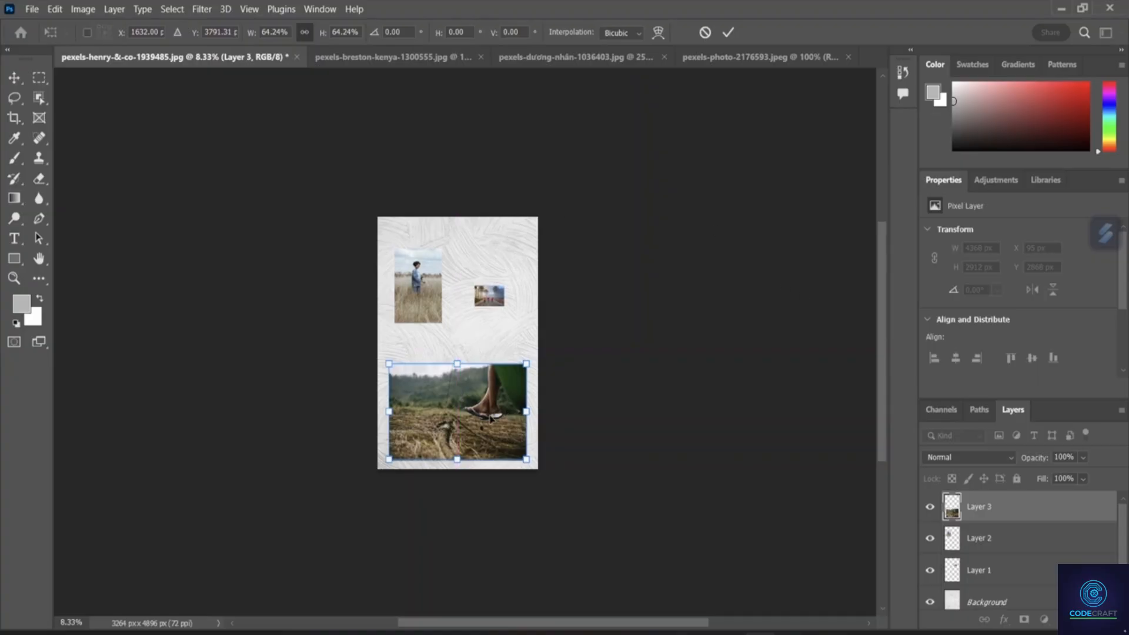
mouse_move(489, 415)
left_mouse_down()
mouse_move(492, 404)
mouse_move(472, 426)
left_mouse_up()
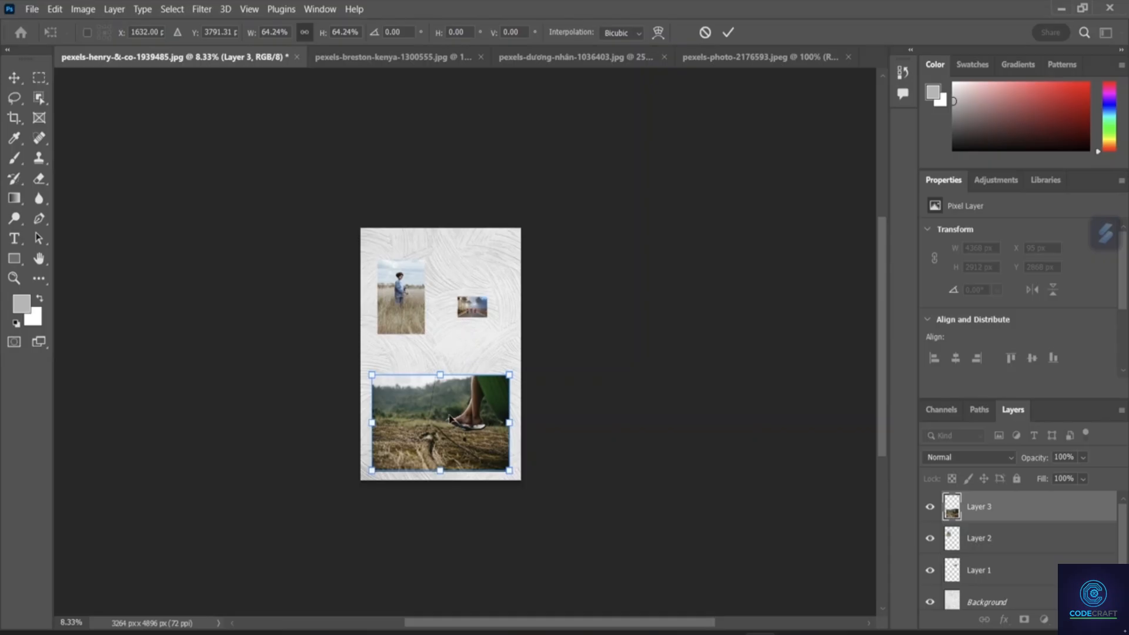
key("Return")
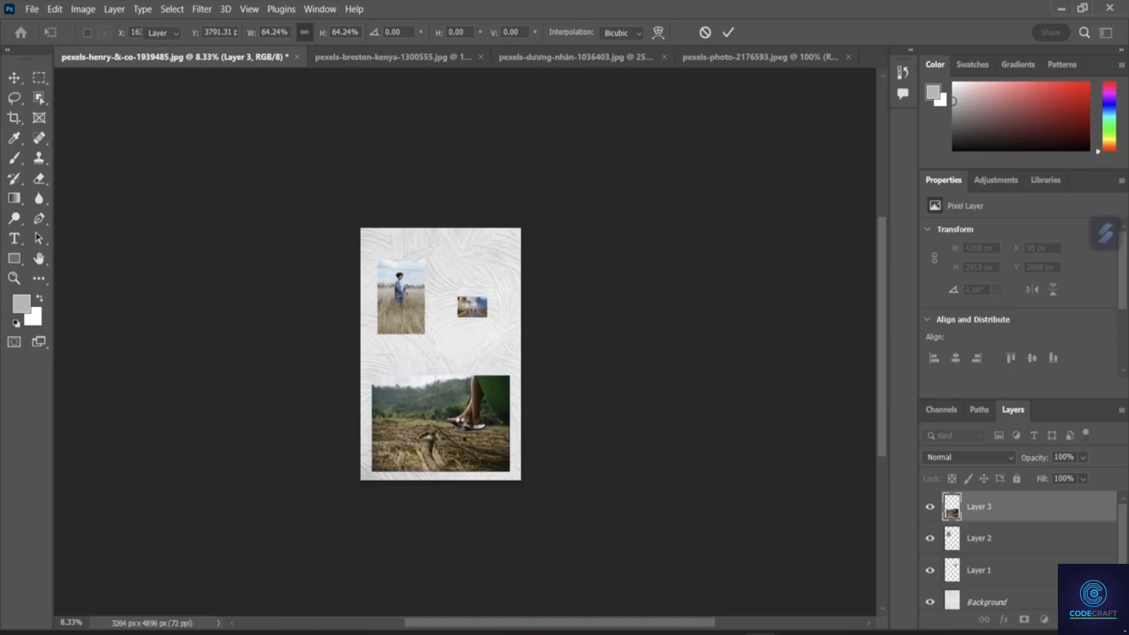
- Enlarge the woman's photo proportionally to about 145% and place it in the canvas's upper-left area, aligned with the legs photo's left edge
left_click(413, 321)
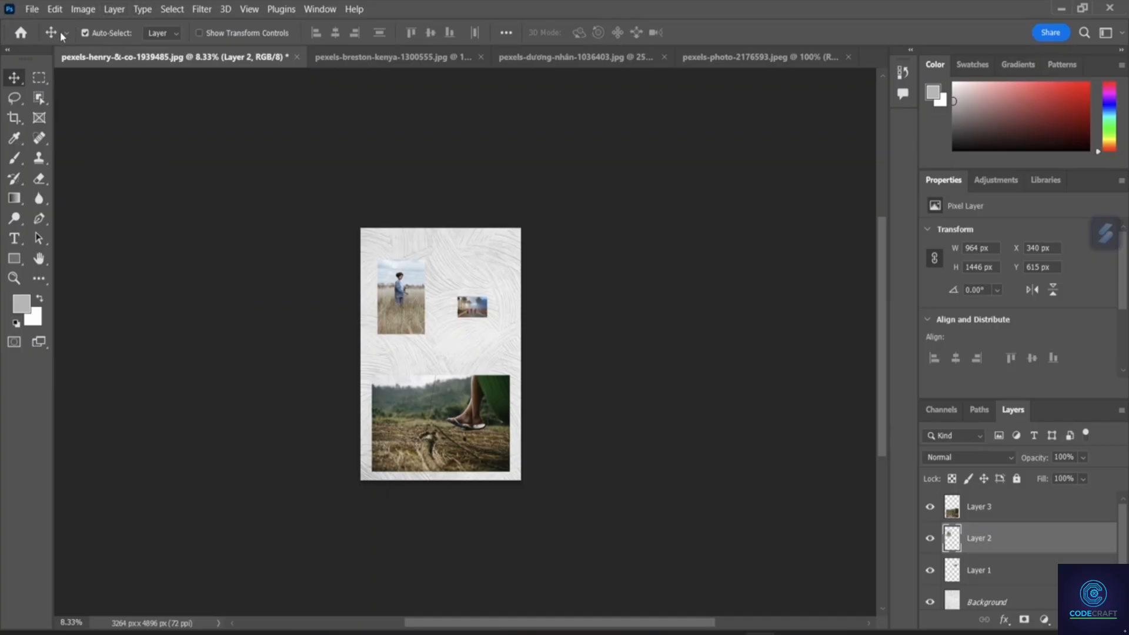
left_click(52, 10)
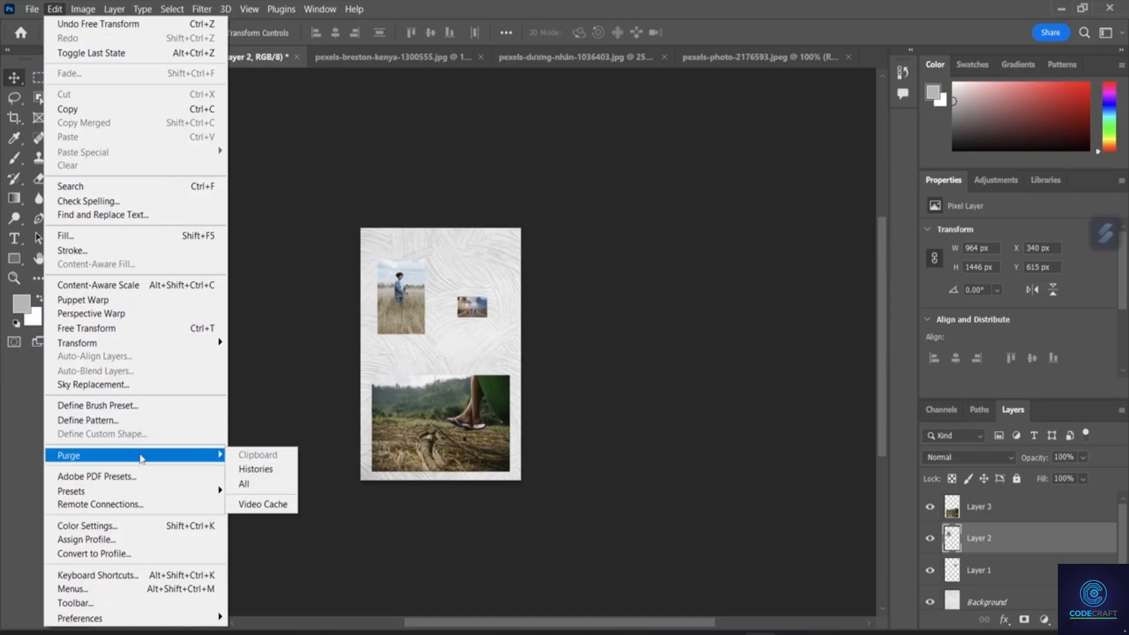
mouse_move(152, 342)
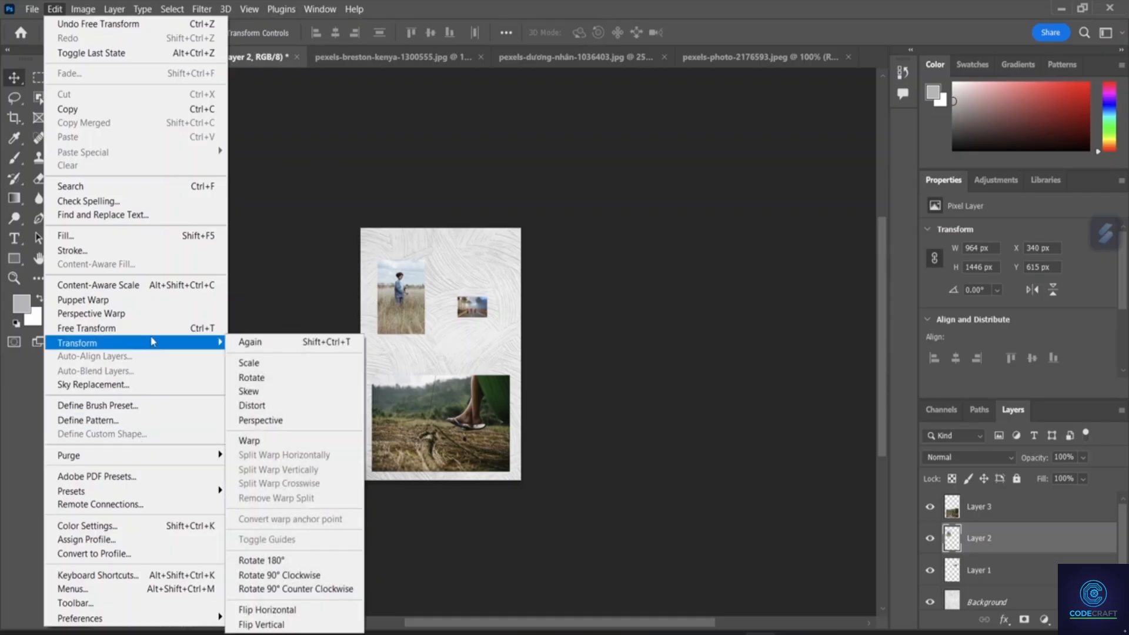
left_click(270, 365)
left_click_drag(423, 333, 425, 372)
left_click_drag(428, 279, 418, 273)
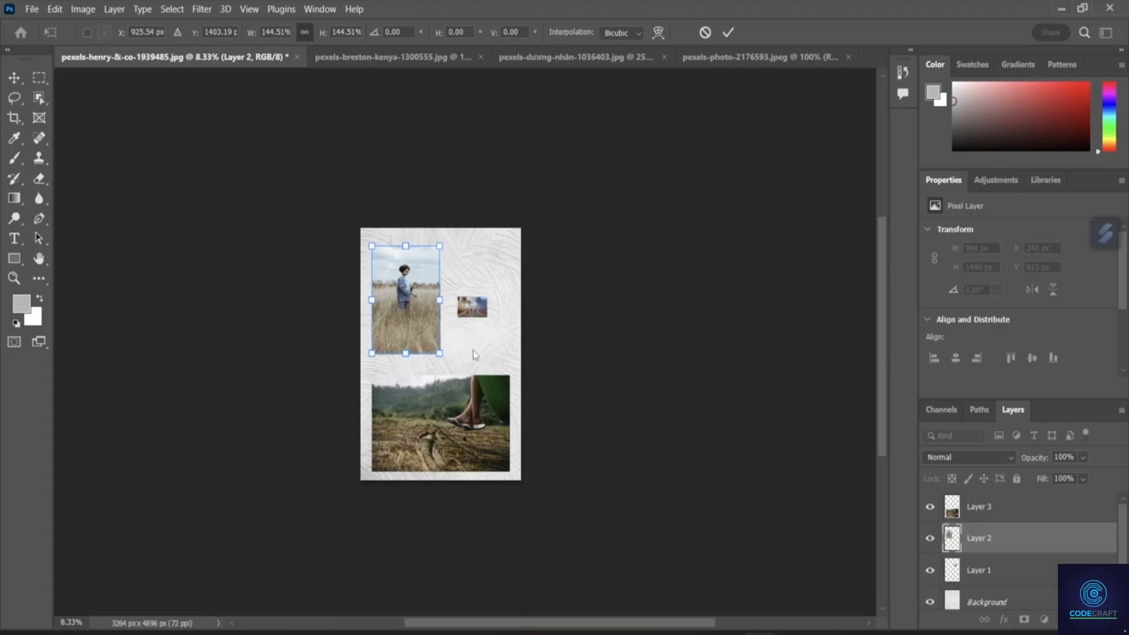
key("Return")
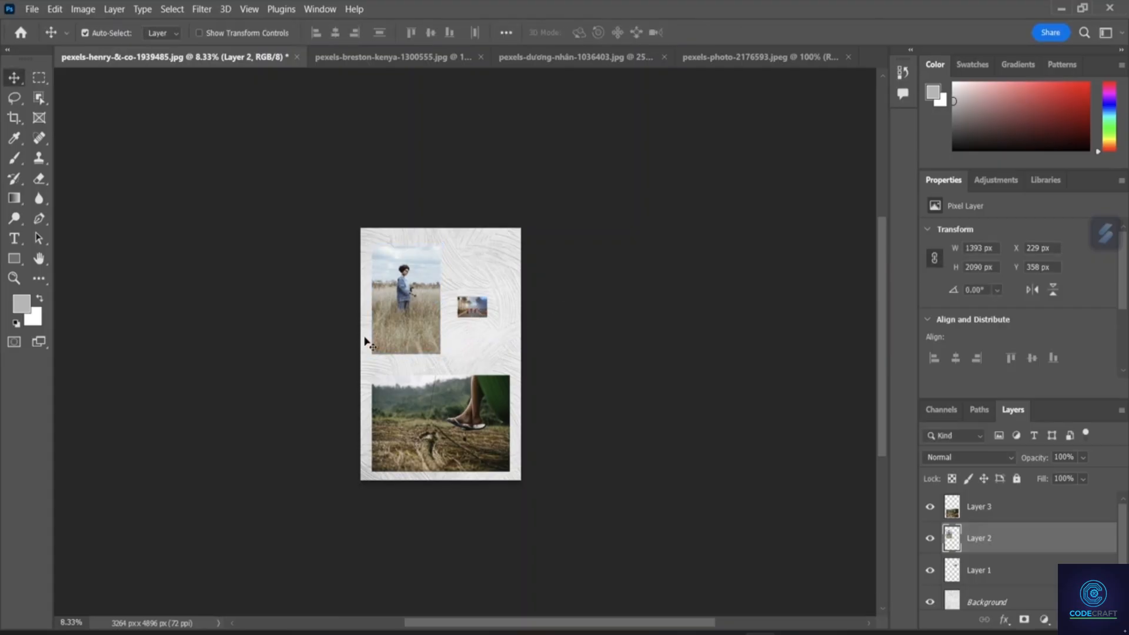
- Select the small road photo and examine the spacing and arrangement of the three photos up close
left_click(479, 311)
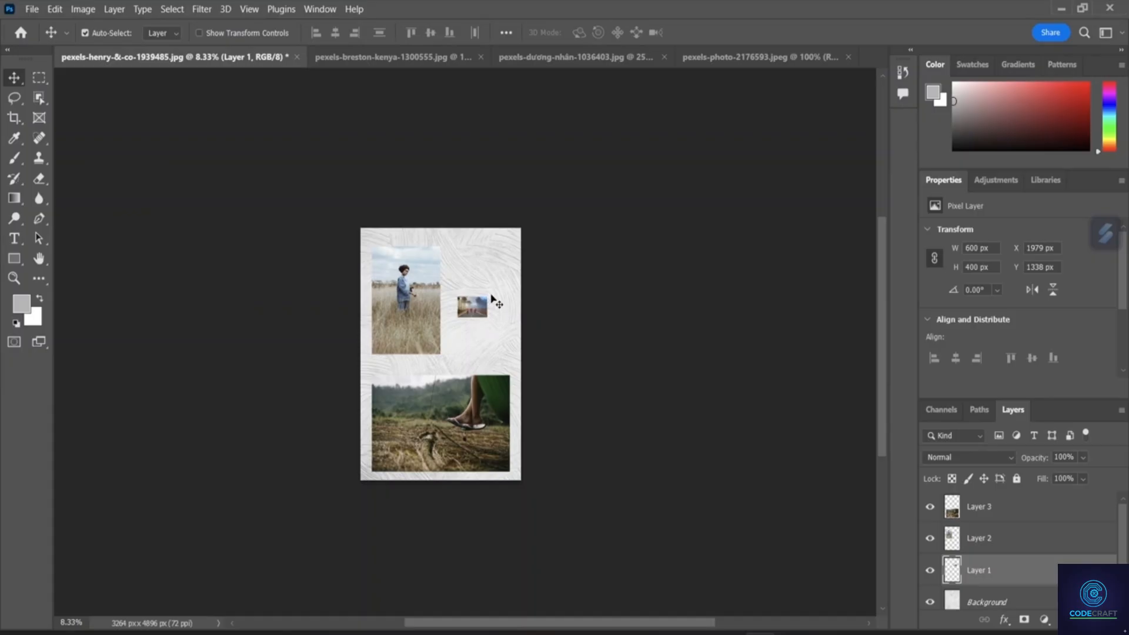
key("ctrl")
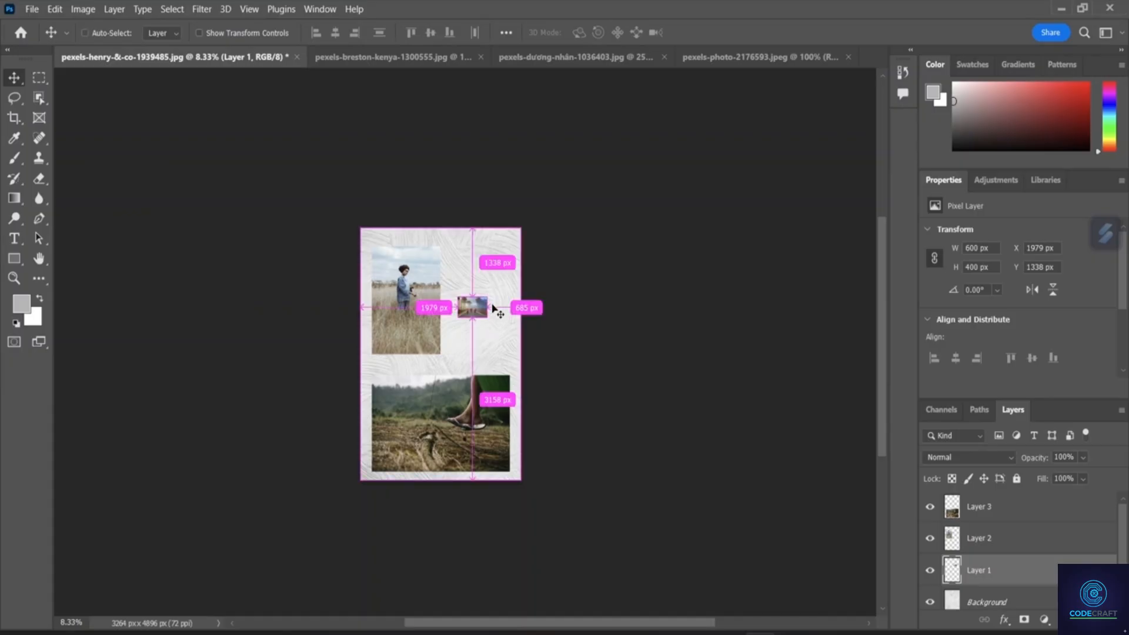
scroll(493, 308, "up", 3)
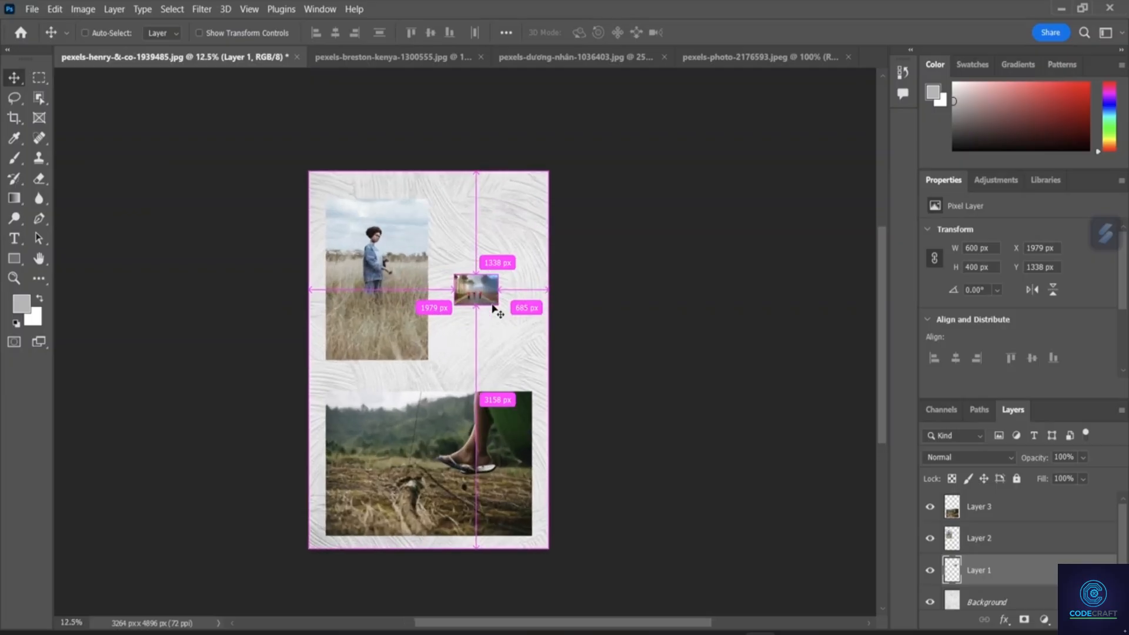
scroll(493, 308, "up", 1)
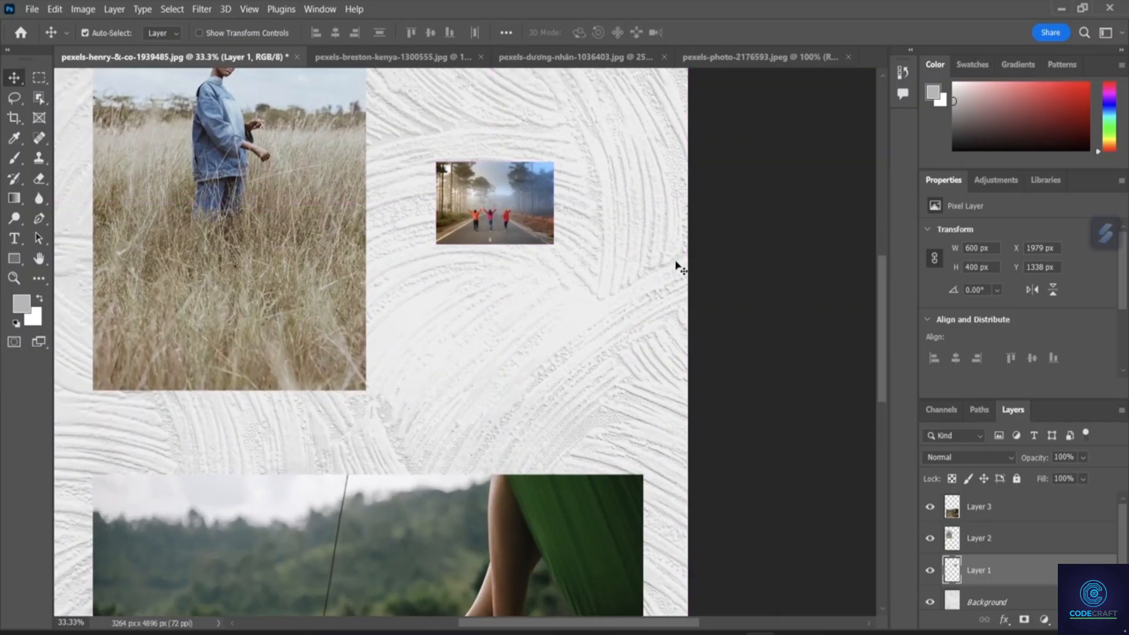
scroll(594, 197, "up", 3)
scroll(595, 196, "up", 2)
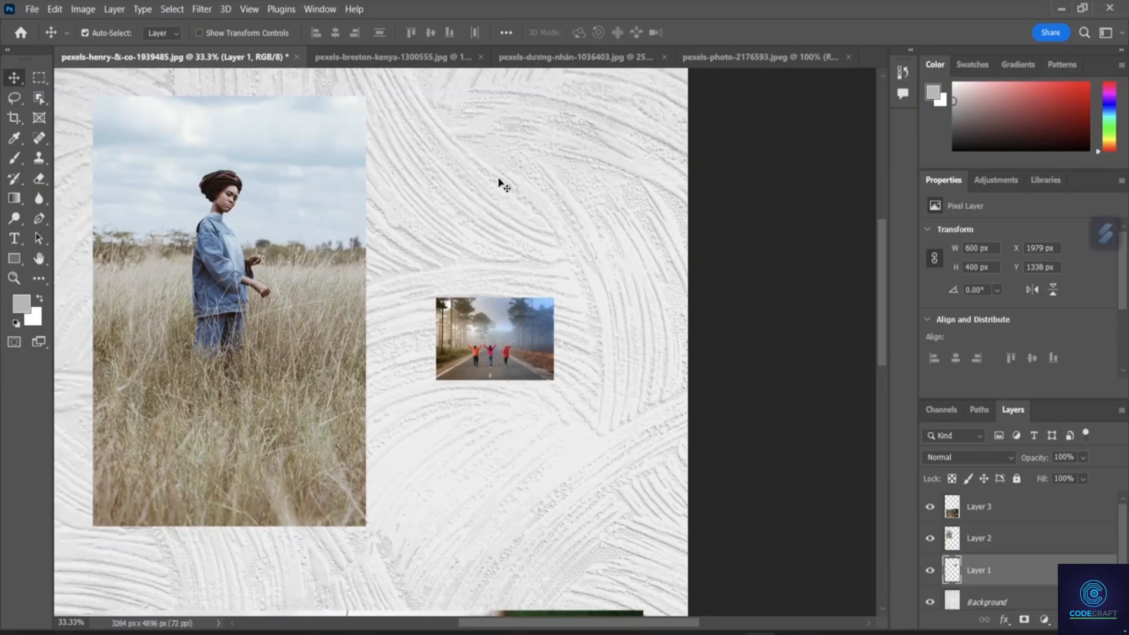
scroll(458, 301, "down", 2)
scroll(458, 301, "down", 7)
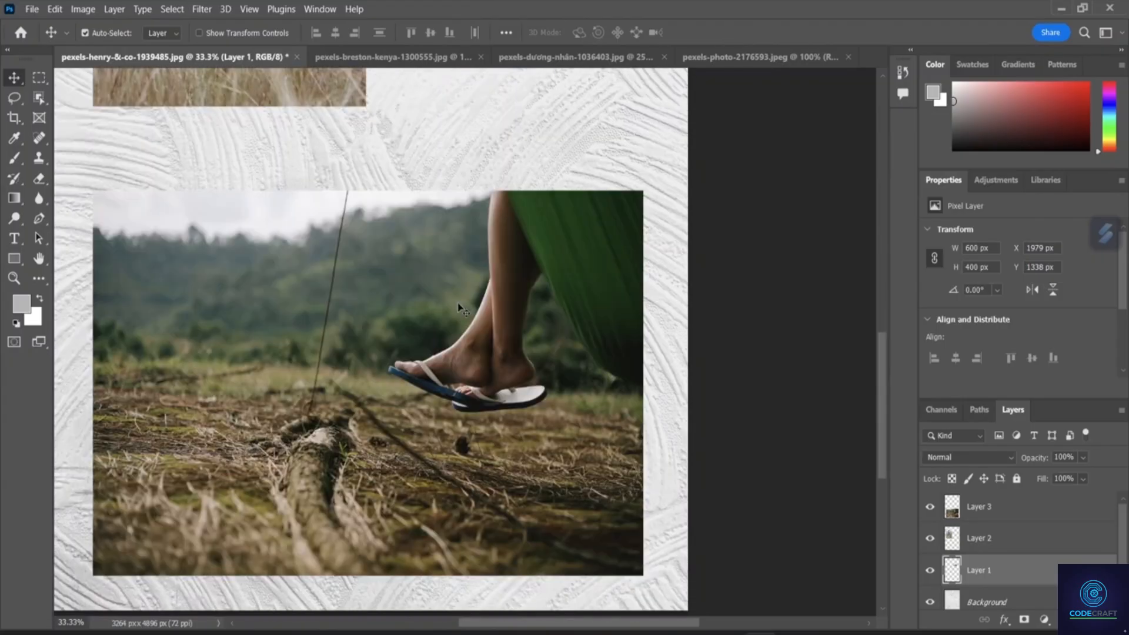
scroll(558, 392, "up", 5)
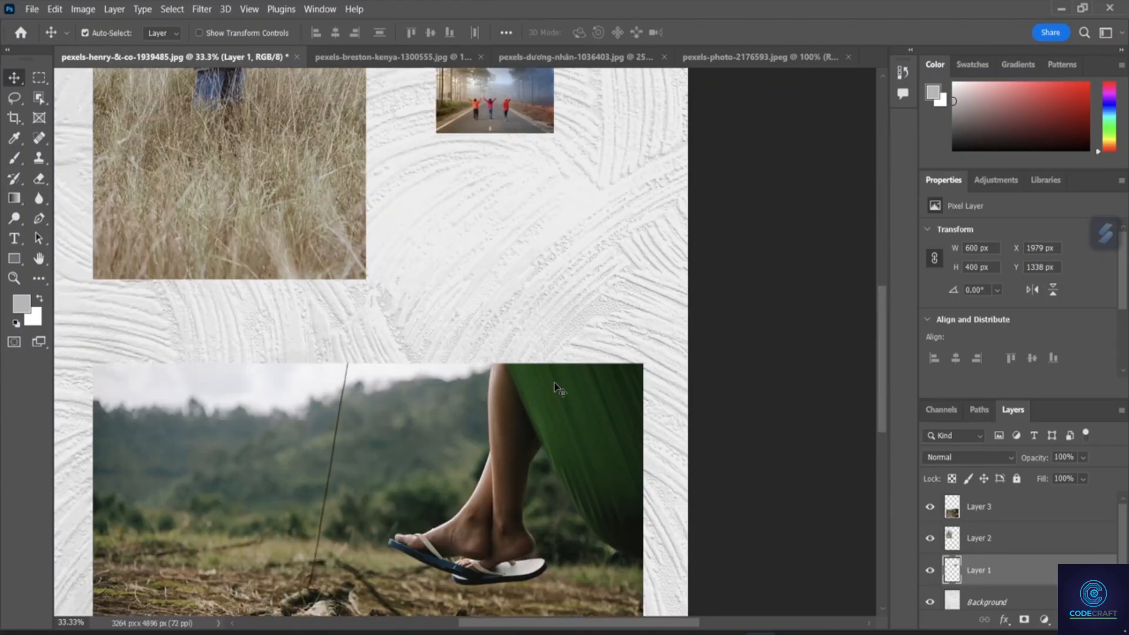
scroll(558, 376, "up", 3)
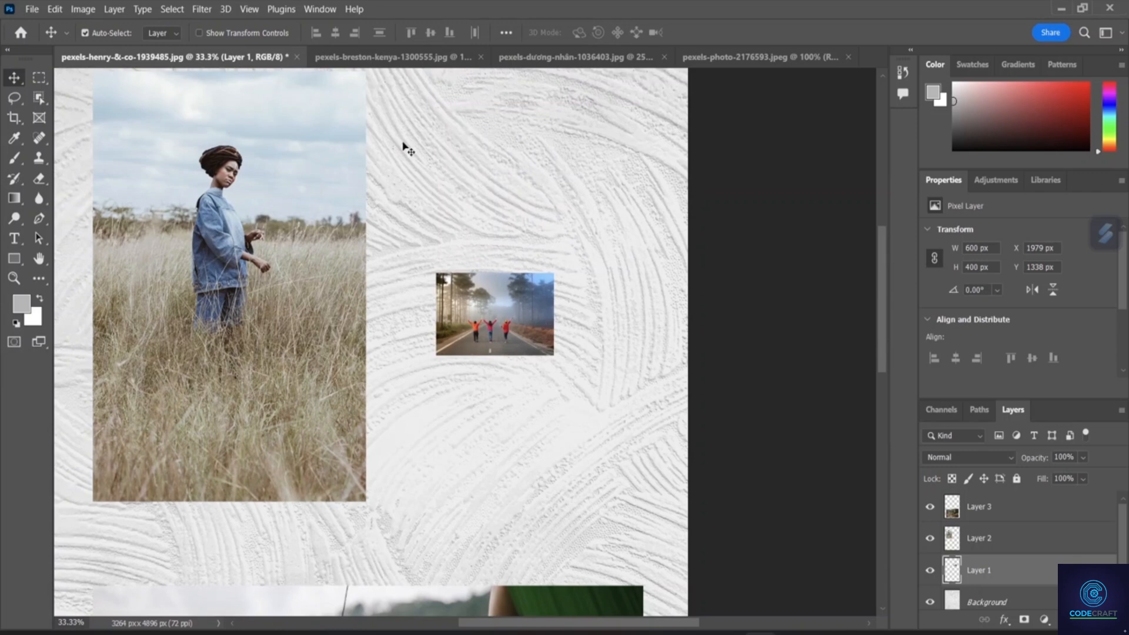
- Scale the road photo proportionally to about 234% and place it to the right of the woman's photo, near its top
left_click(54, 8)
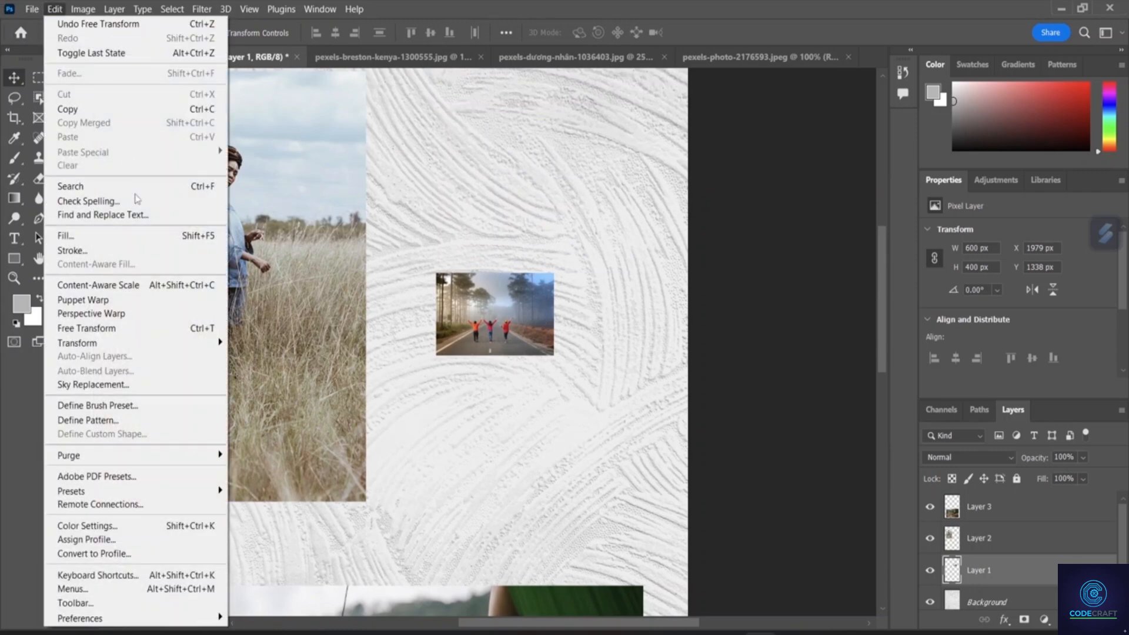
mouse_move(151, 343)
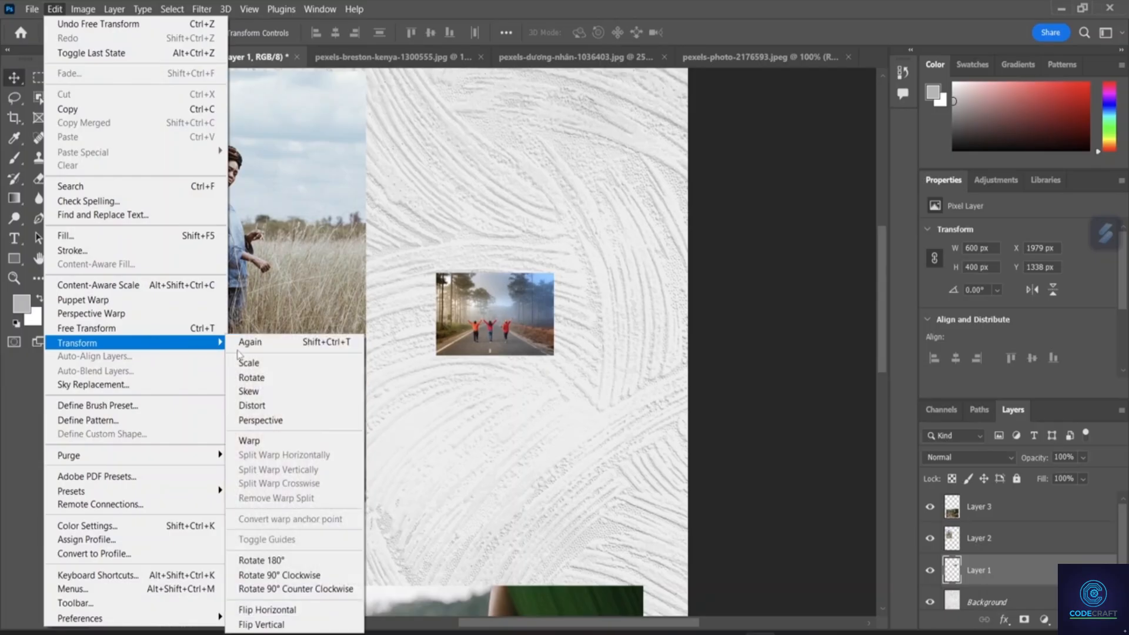
left_click(267, 364)
left_click_drag(552, 354, 648, 422)
left_click_drag(570, 309, 548, 128)
left_click_drag(526, 254, 534, 292)
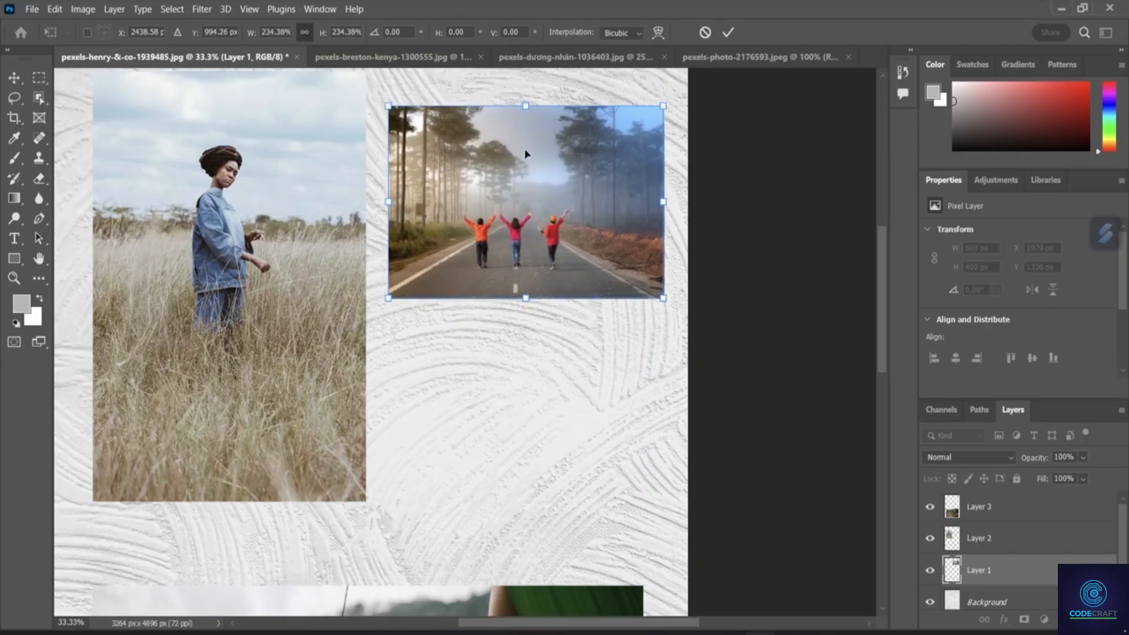
- Lower the road photo beside the woman's photo, enlarge it to about 247%, and apply the transform after checking the layout
left_click_drag(527, 172, 528, 244)
left_click_drag(525, 176, 525, 168)
mouse_move(673, 168)
left_mouse_down()
mouse_move(661, 156)
mouse_move(670, 165)
left_mouse_up()
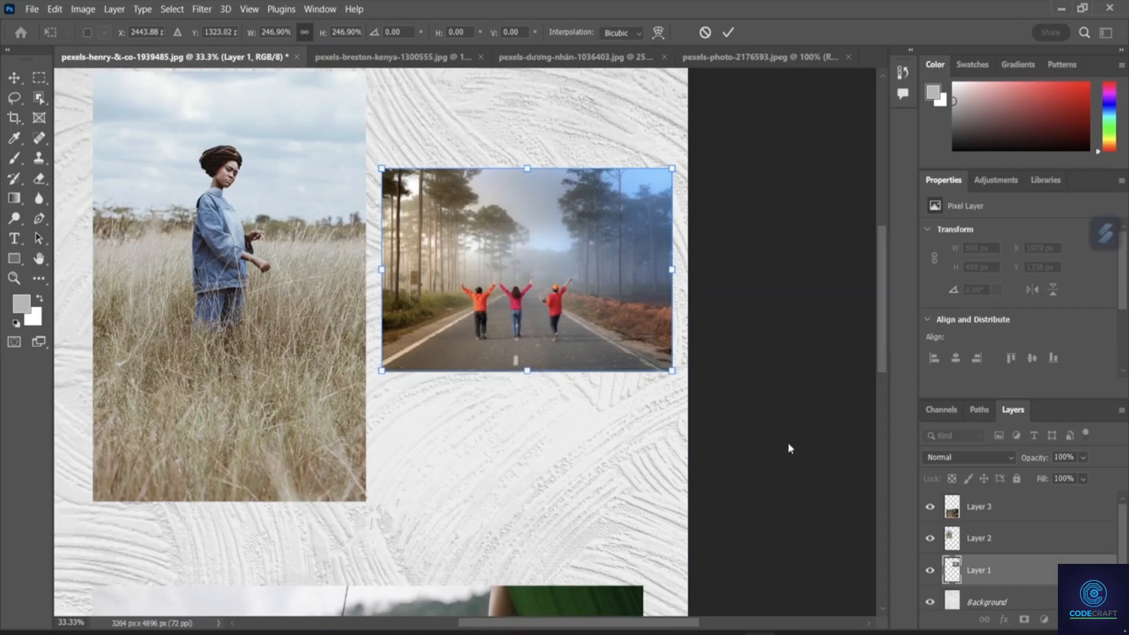
scroll(592, 466, "right", 3)
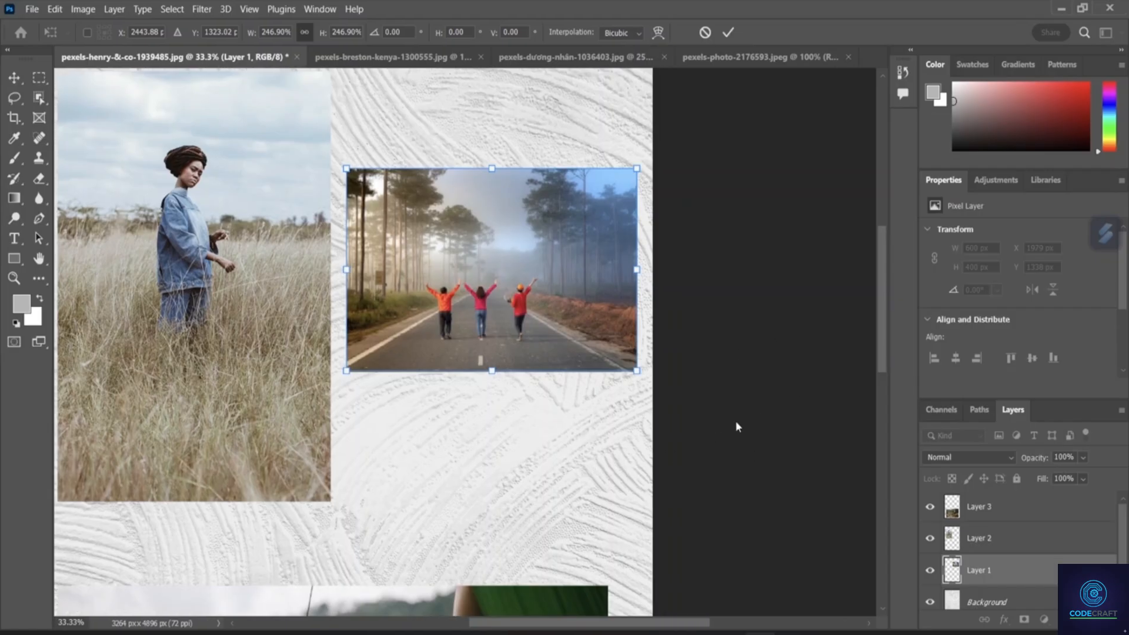
scroll(595, 438, "down", 5)
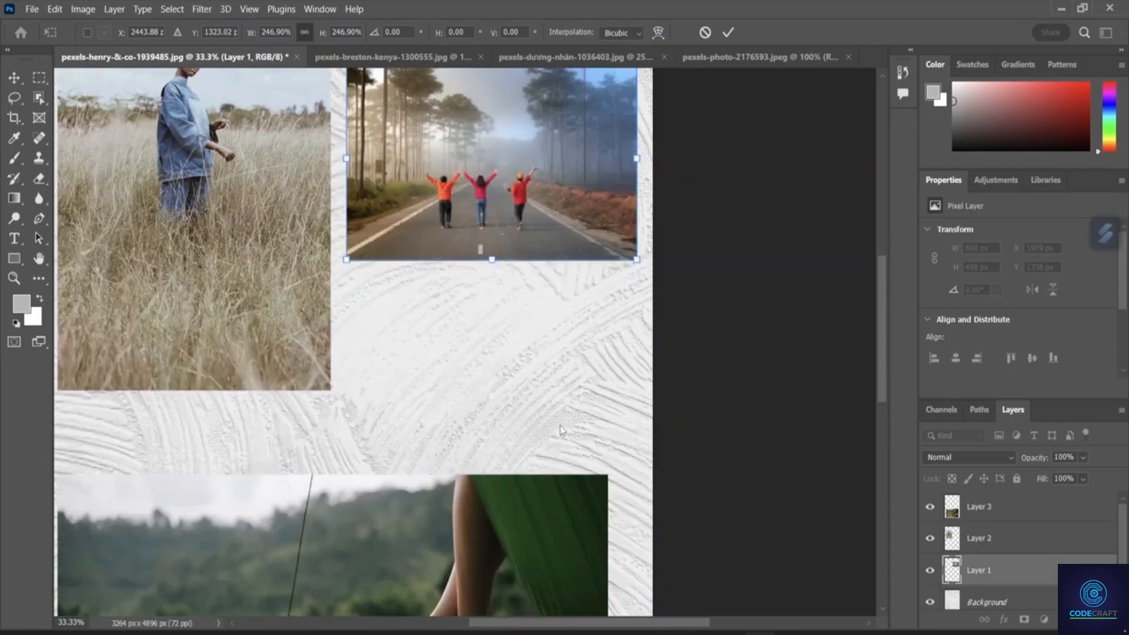
scroll(483, 433, "up", 7)
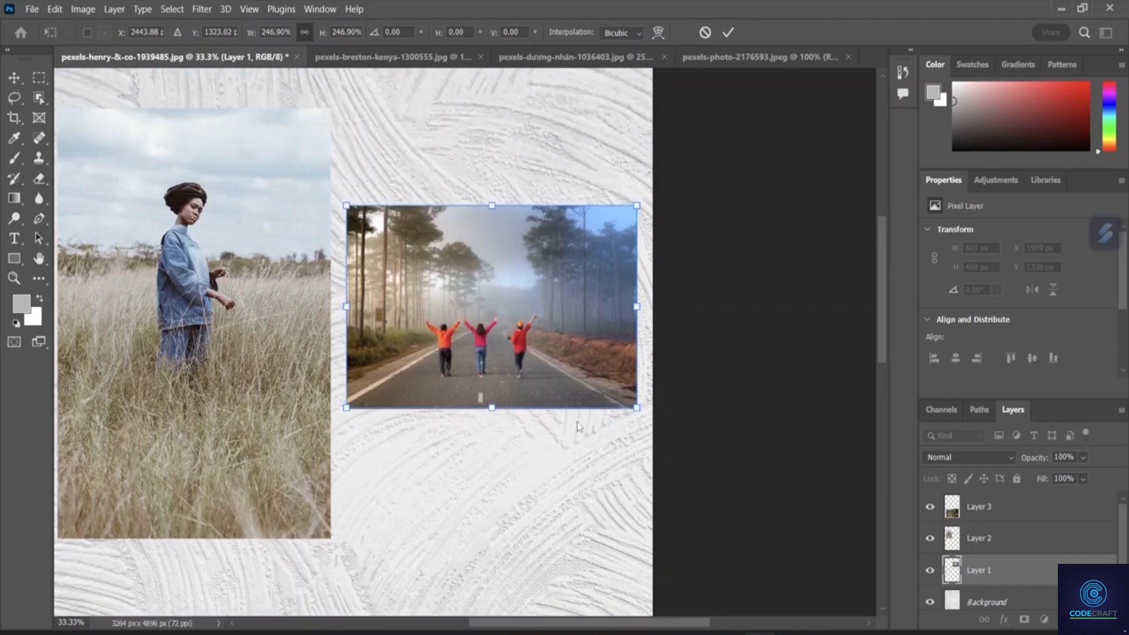
scroll(578, 427, "down", 3)
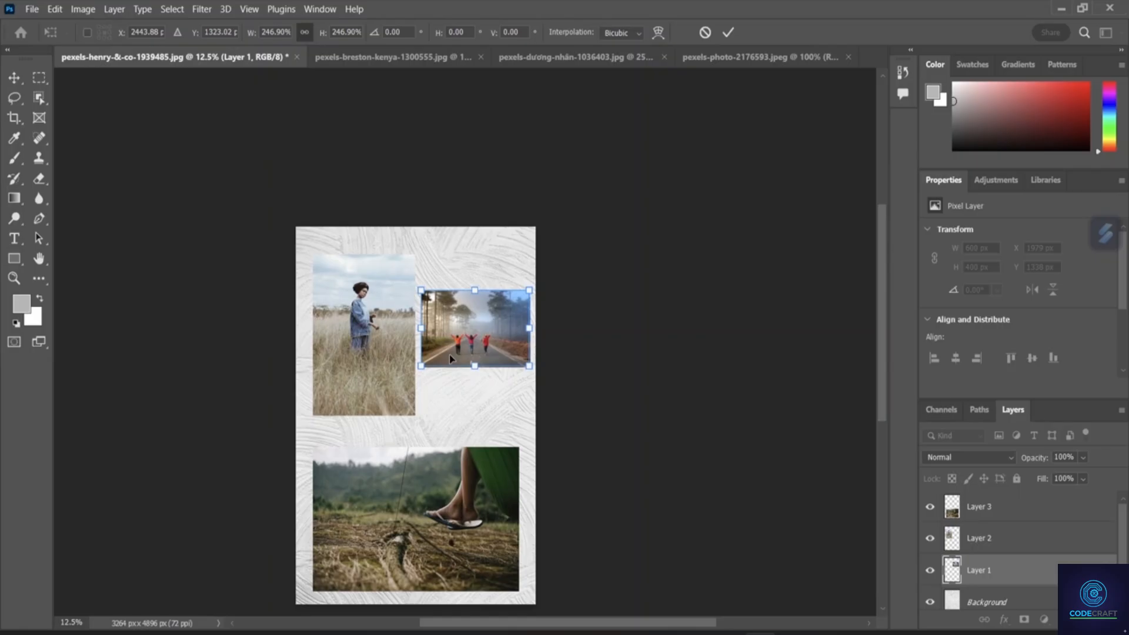
key("Return")
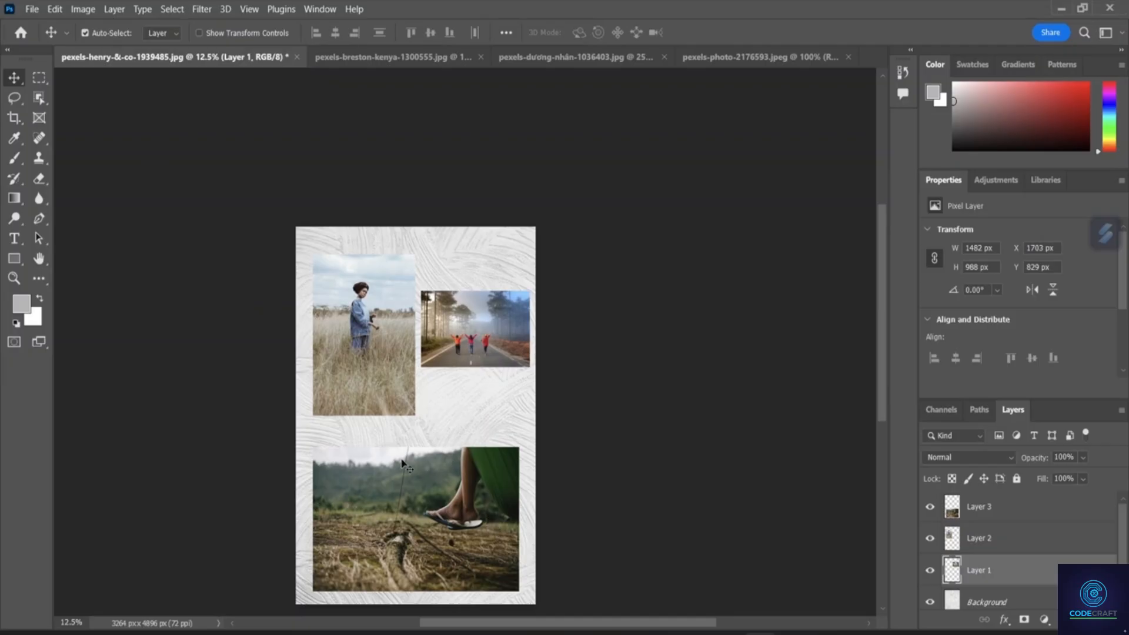
- Rearrange the three photos: raise the legs photo slightly, level the road photo's top with the woman's photo, and shift the woman's photo outward
mouse_move(426, 474)
left_mouse_down()
mouse_move(422, 452)
mouse_move(424, 464)
left_mouse_up()
left_click_drag(472, 336, 488, 301)
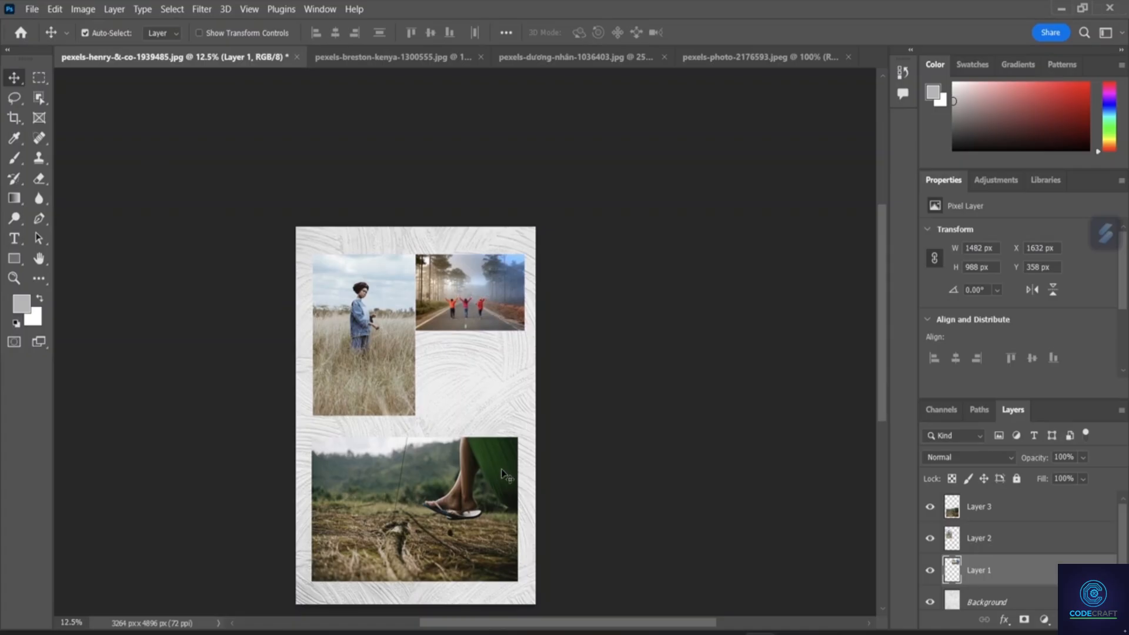
left_click_drag(363, 361, 342, 357)
left_click(444, 371)
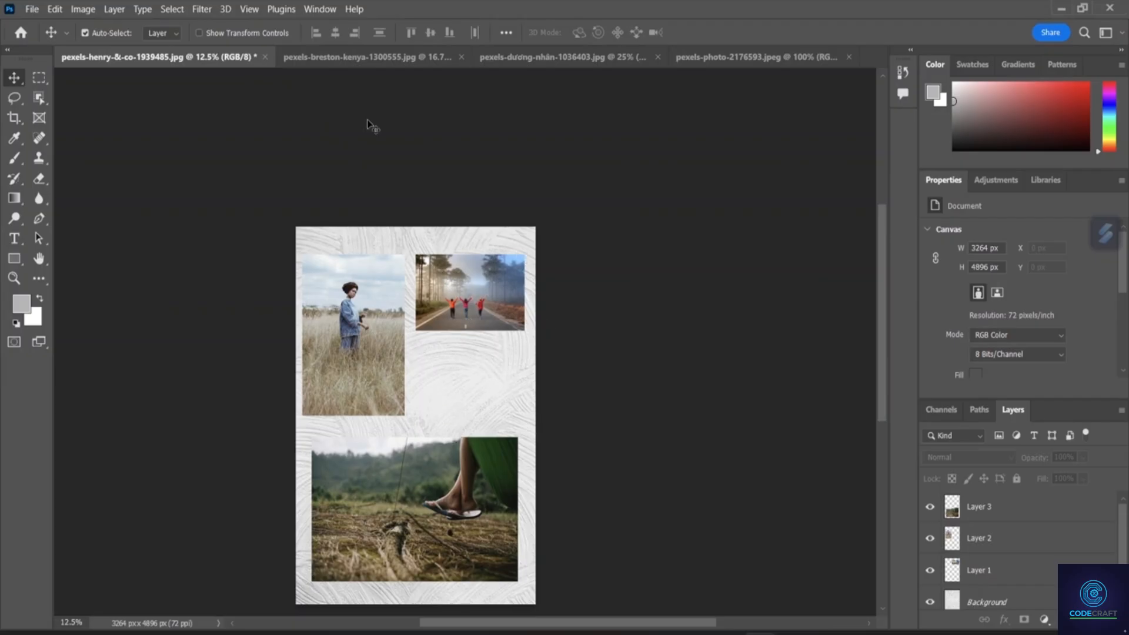
- Open the moon-and-tree image pexels-david-besh-884788 from Downloads and add it as a new layer in the textured collage document
left_click(32, 10)
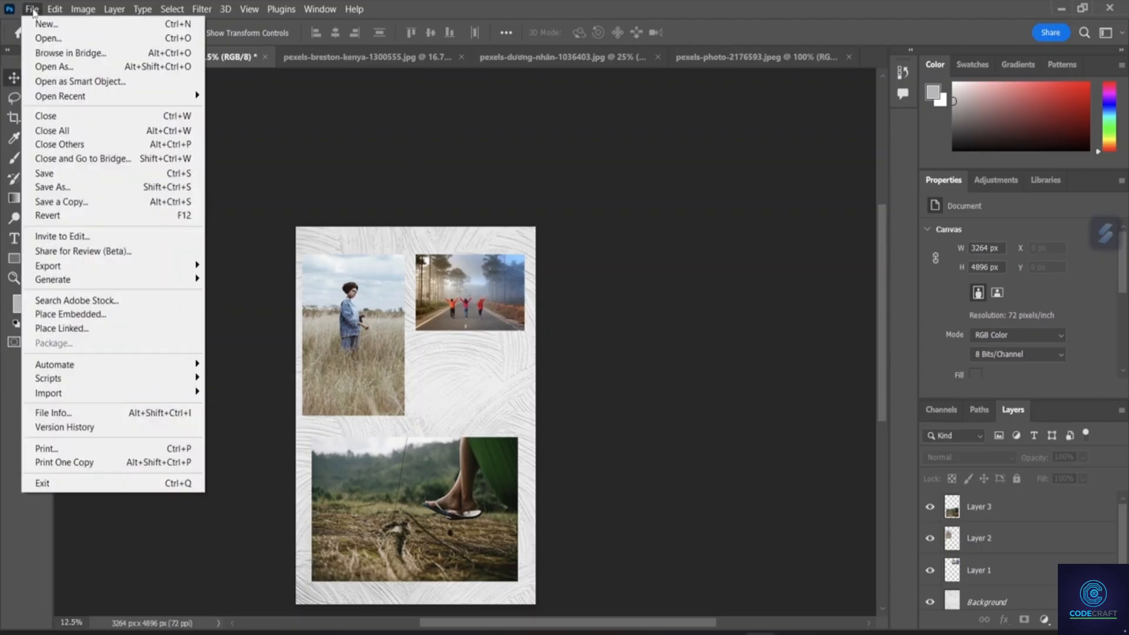
key("Escape")
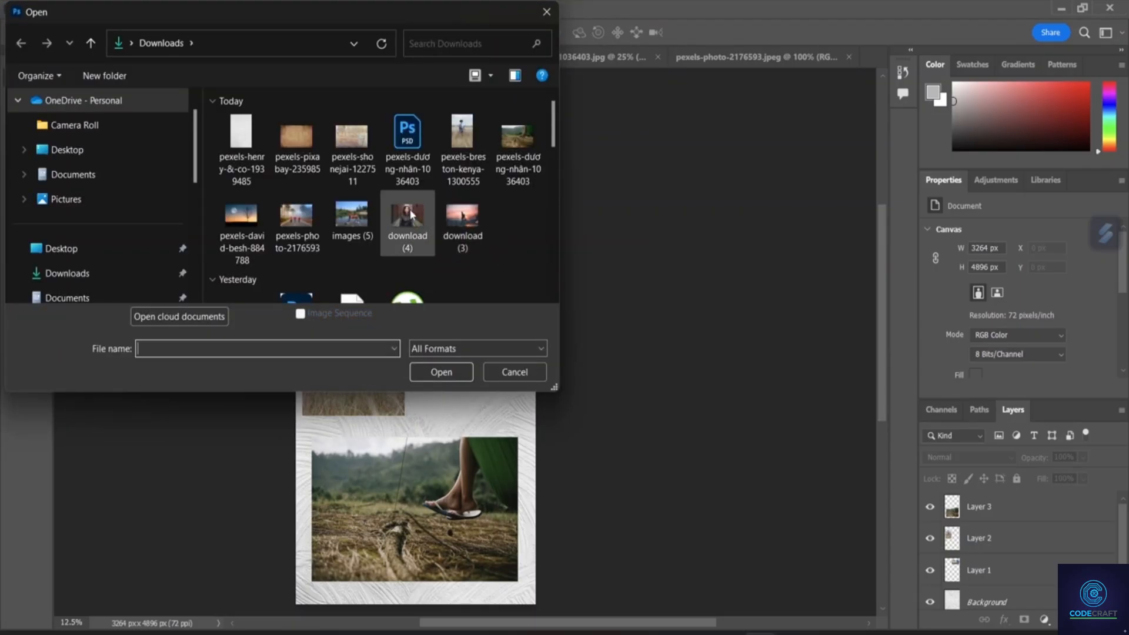
left_click(241, 222)
left_click(454, 375)
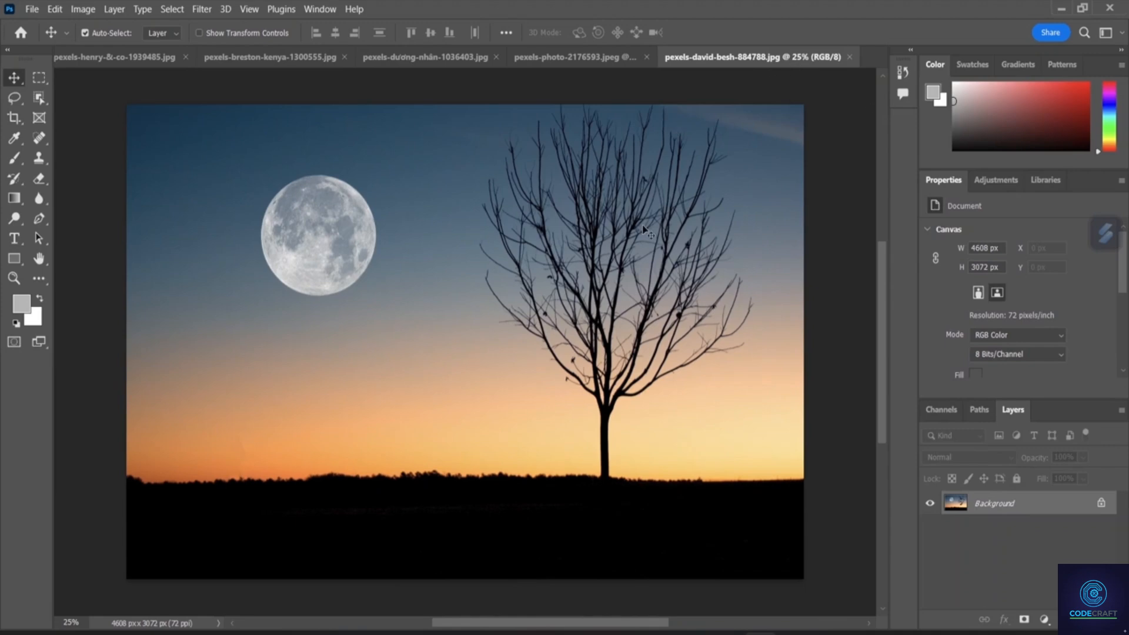
left_click_drag(433, 342, 470, 385)
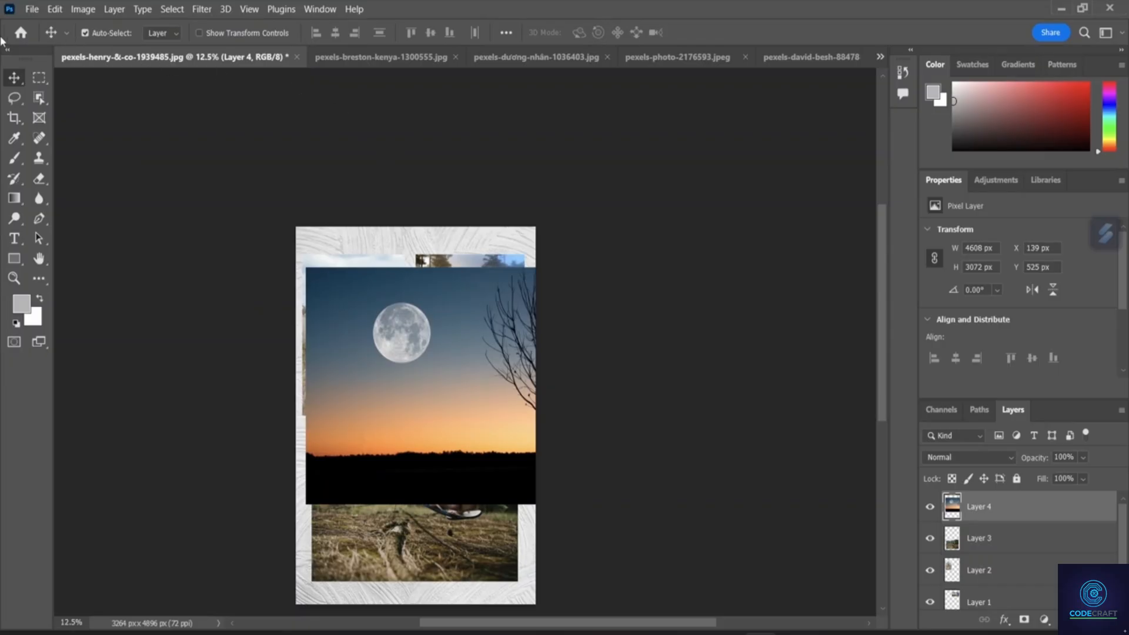
- Scale the moon-and-tree photo proportionally to about 35% and place it below the road photo, beside the woman's photo
left_click(54, 10)
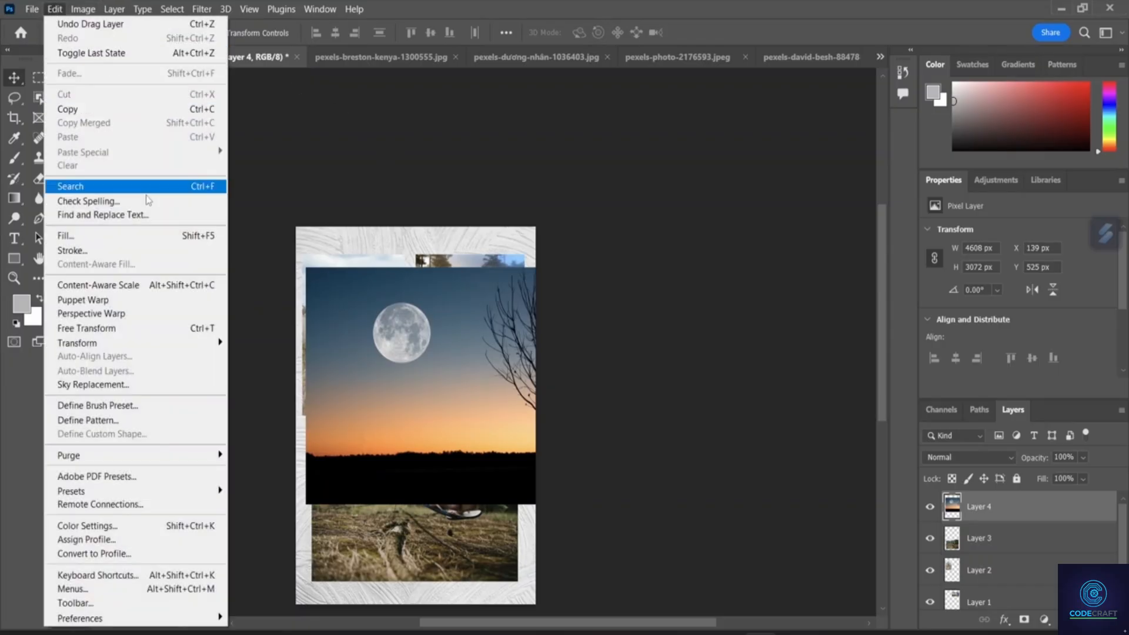
mouse_move(145, 347)
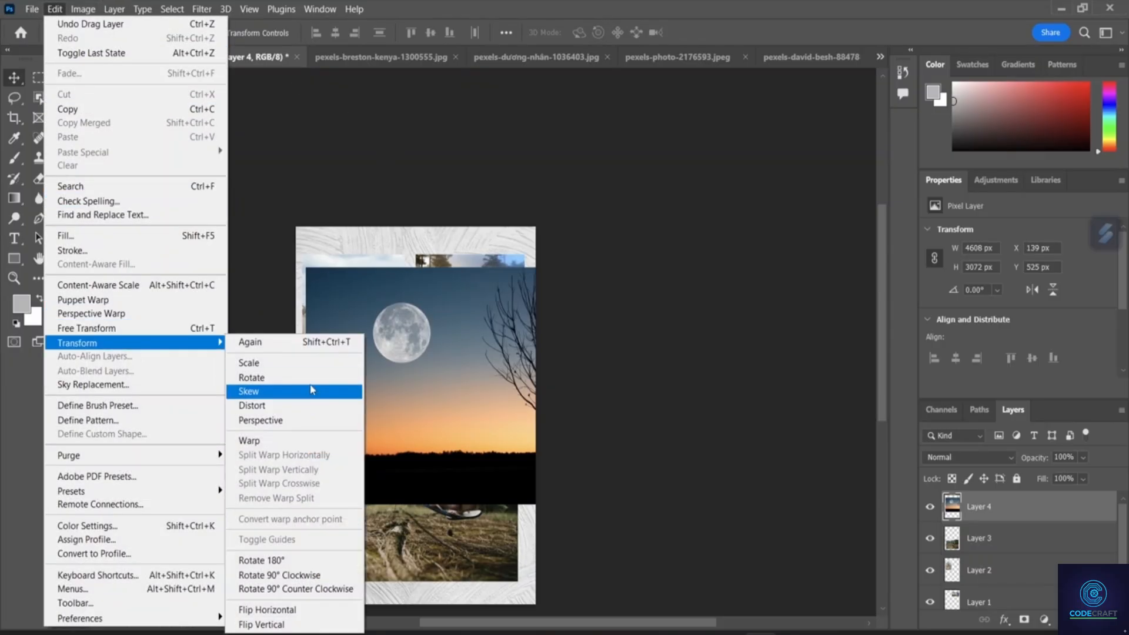
left_click(311, 363)
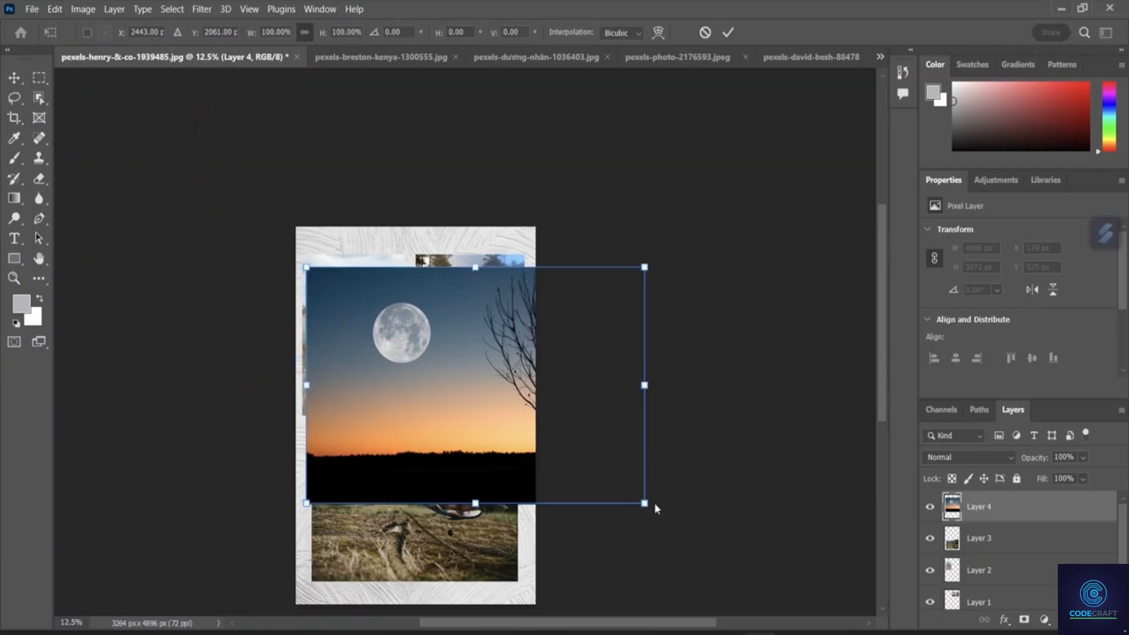
left_click_drag(637, 501, 418, 346)
left_click_drag(370, 277, 478, 352)
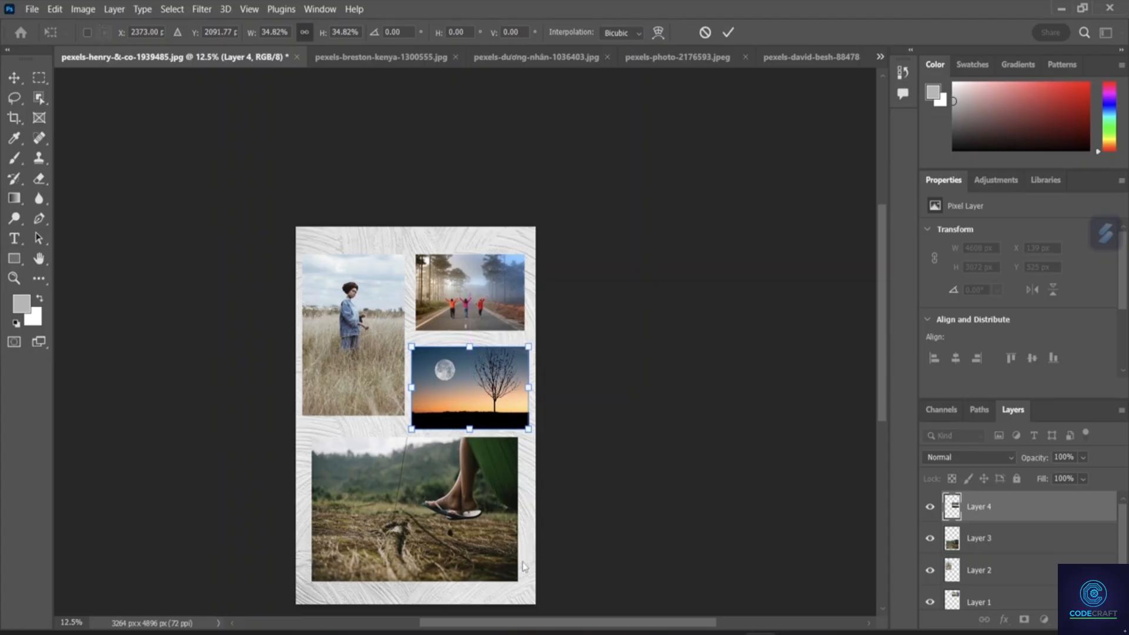
key("Return")
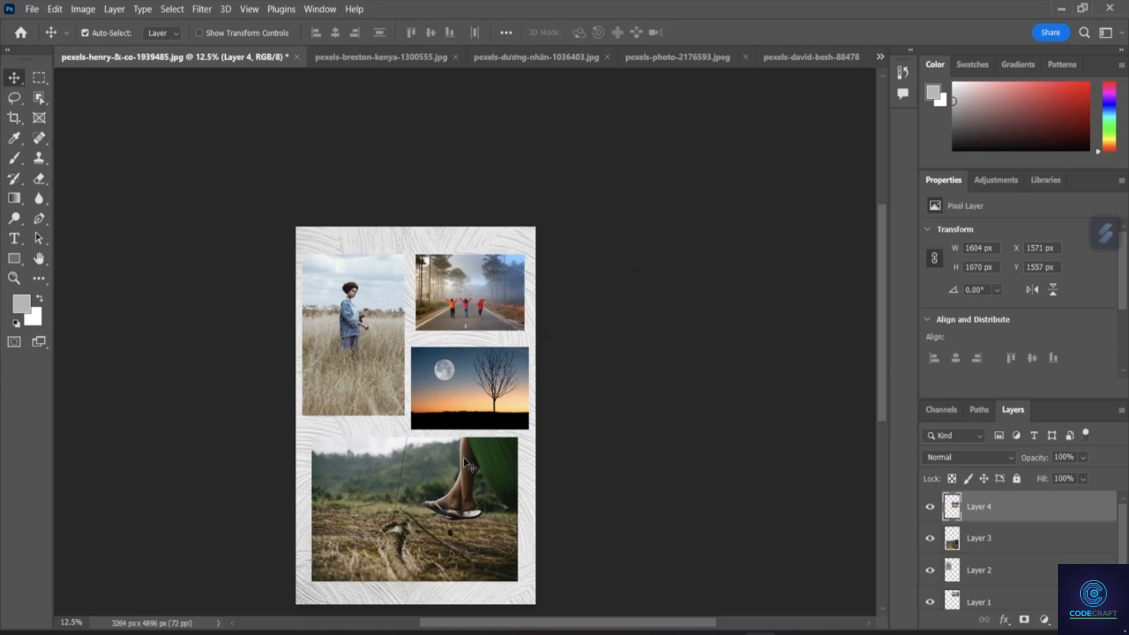
- Lower the legs photo slightly to about X 168 px, Y 2838 px, and review the collage's layer stack down to the background
left_click_drag(431, 477, 430, 485)
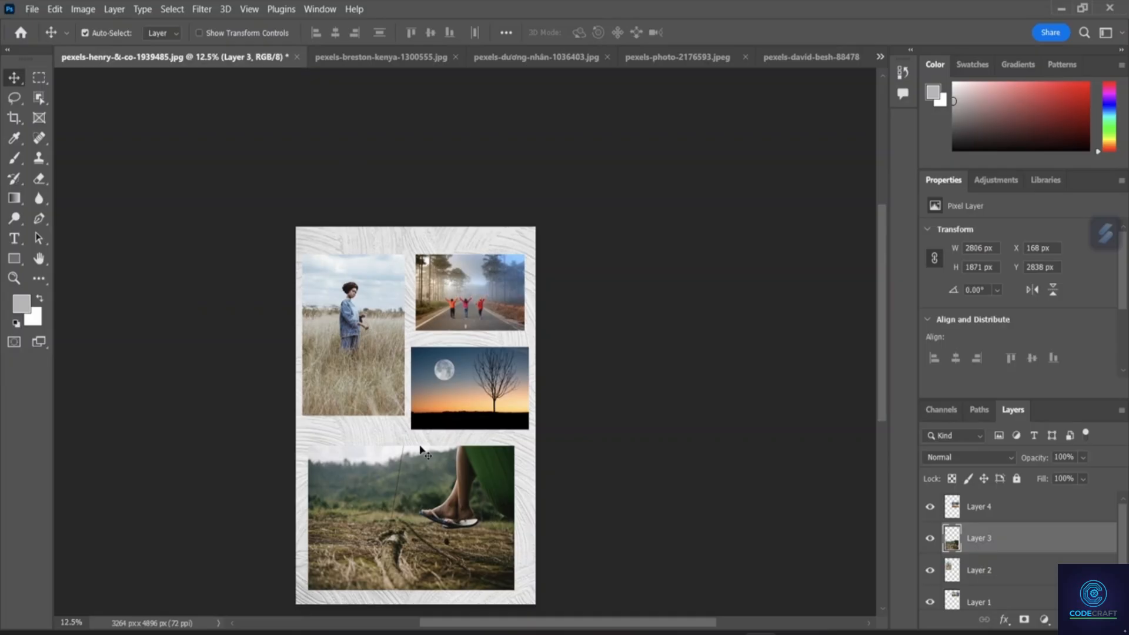
scroll(694, 323, "down", 2)
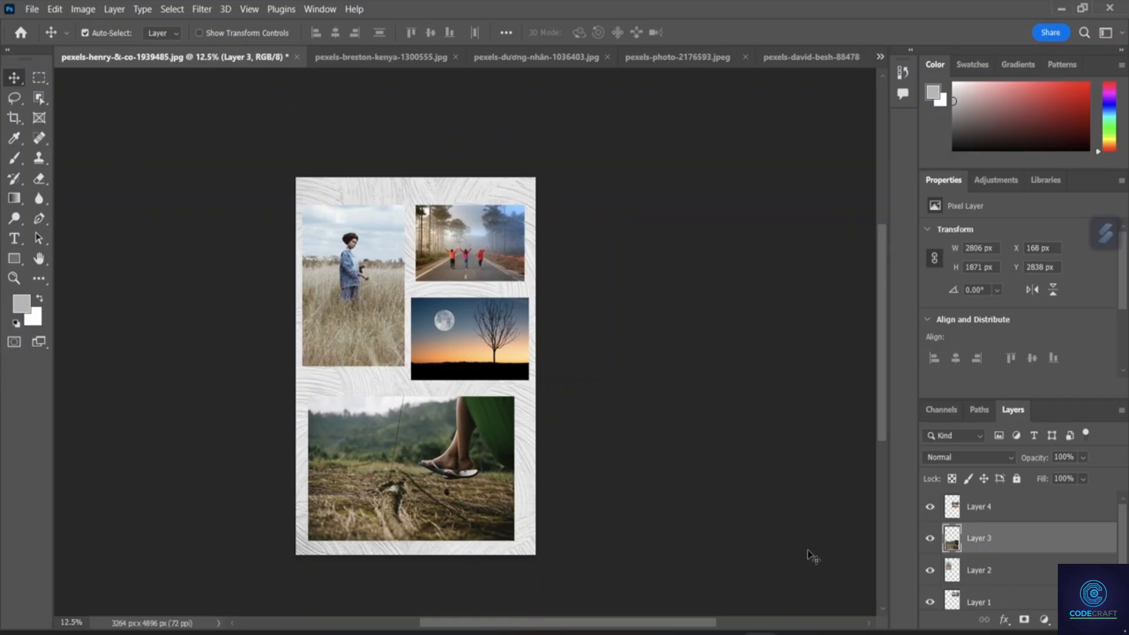
scroll(791, 616, "down", 1)
scroll(1019, 566, "down", 1)
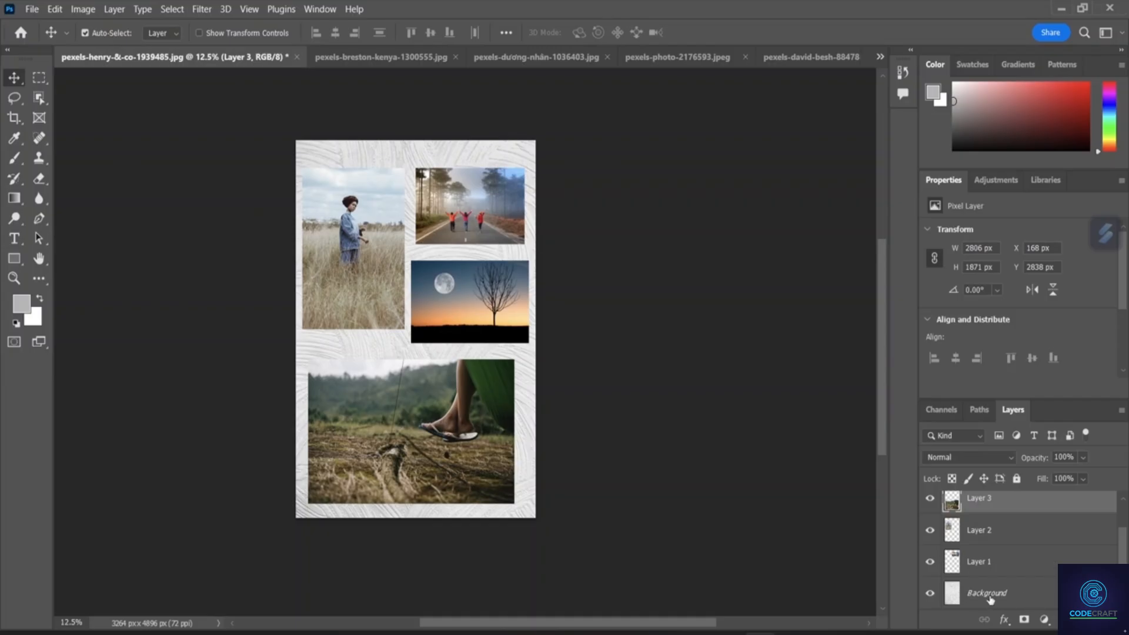
scroll(987, 568, "up", 1)
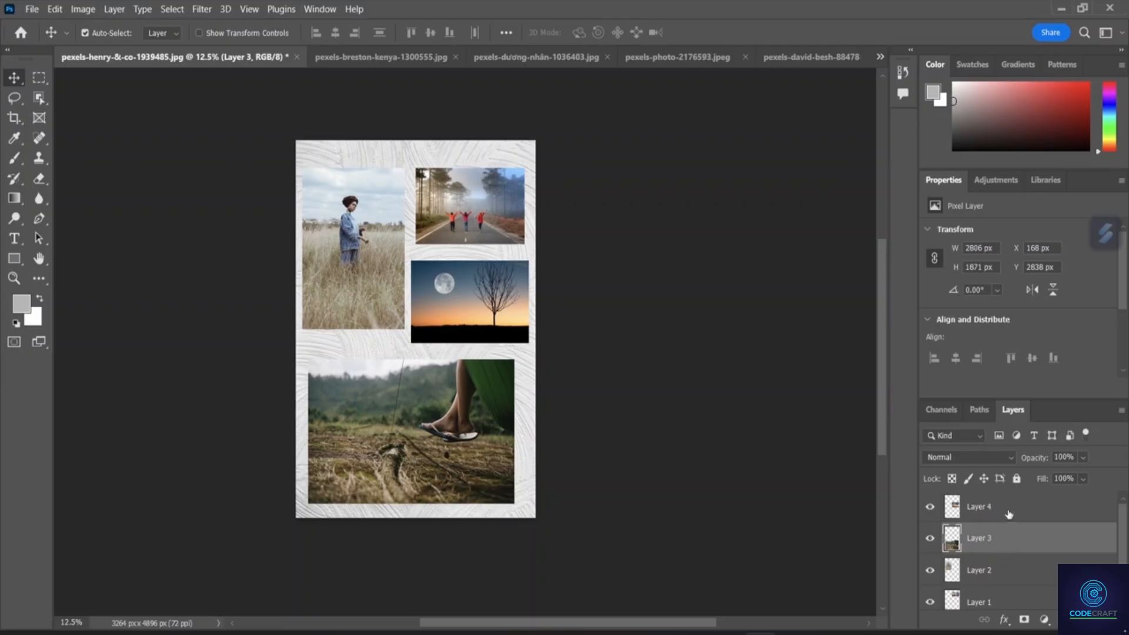
scroll(1010, 562, "down", 1)
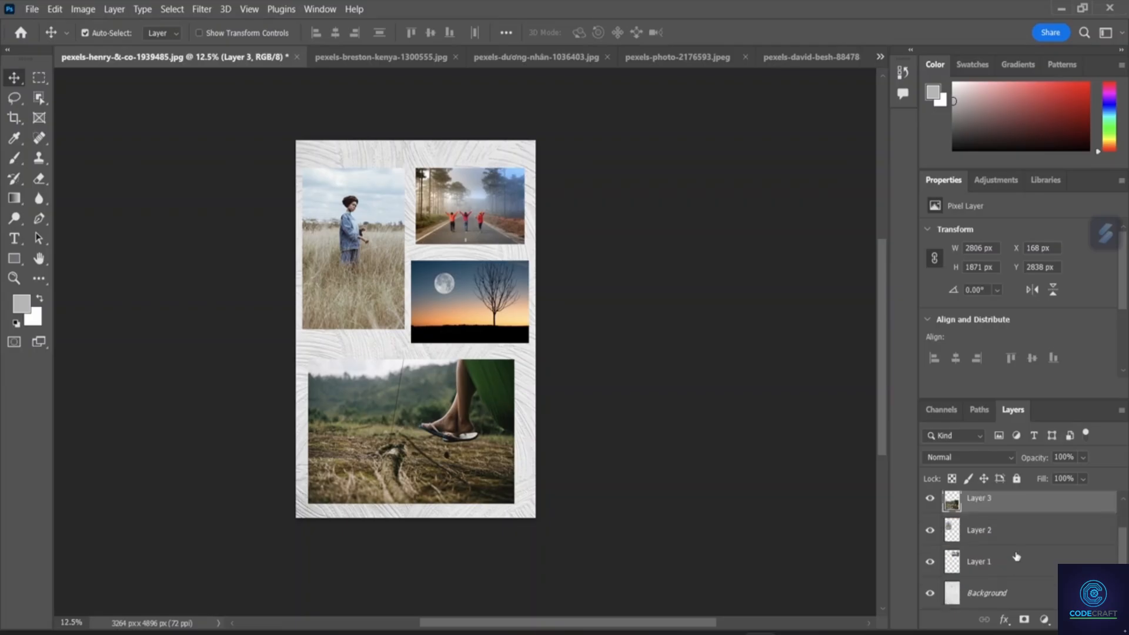
- Move Layer 4 below Layer 3 in the stack, test its overlap with neighbouring photos, and align its left edge with the road photo
left_click_drag(488, 301, 446, 289)
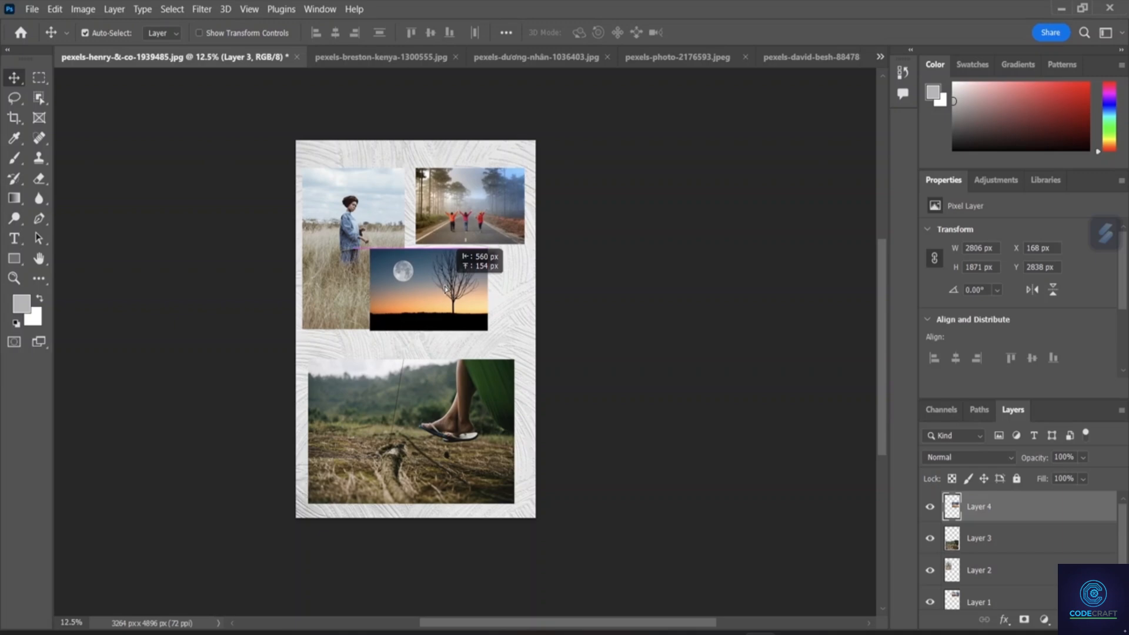
left_click_drag(445, 289, 486, 306)
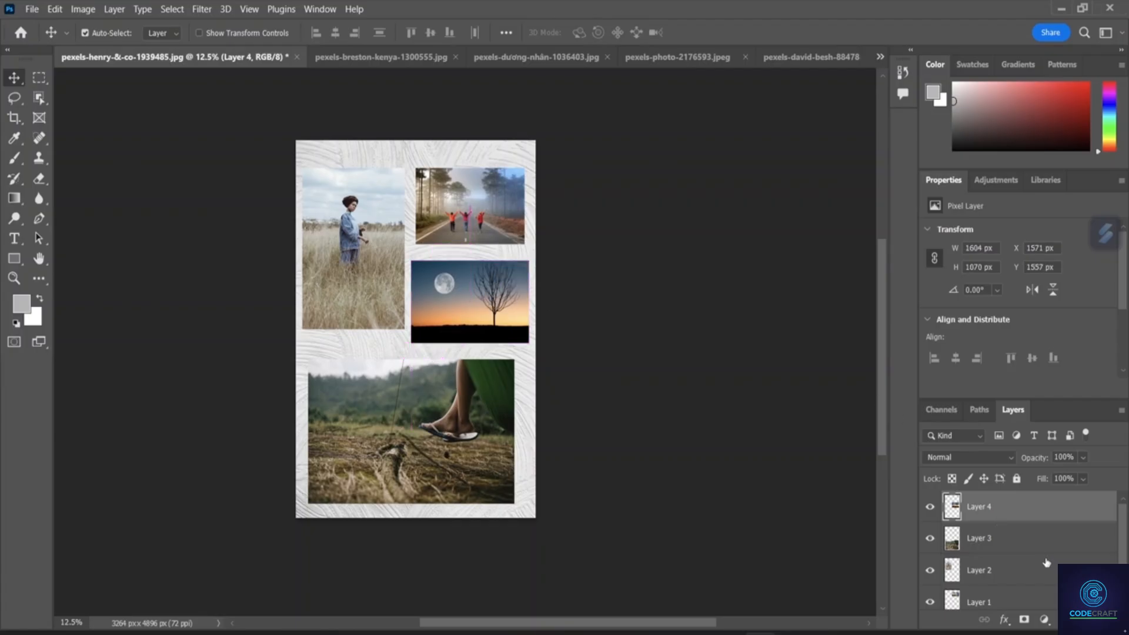
left_click_drag(999, 509, 1000, 548)
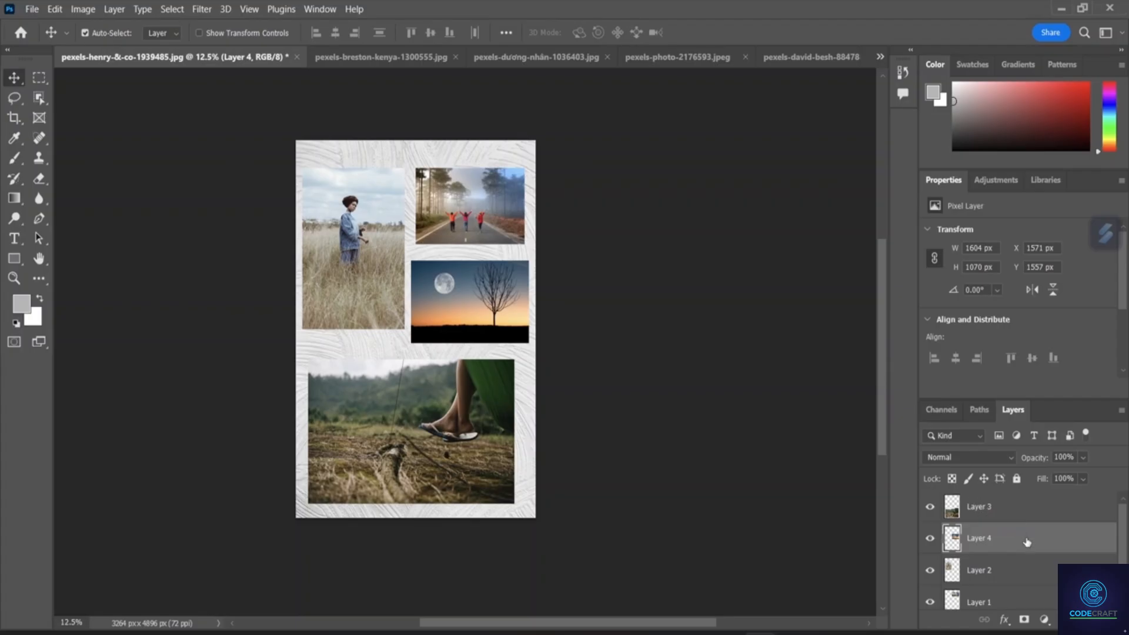
left_click_drag(464, 305, 491, 379)
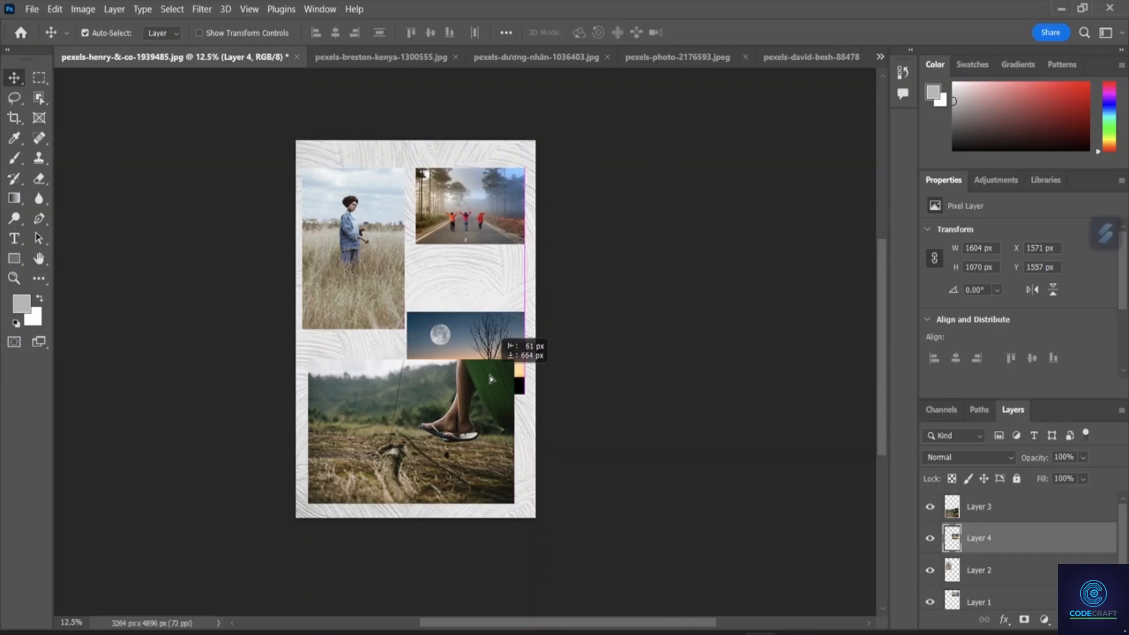
left_click_drag(492, 379, 498, 322)
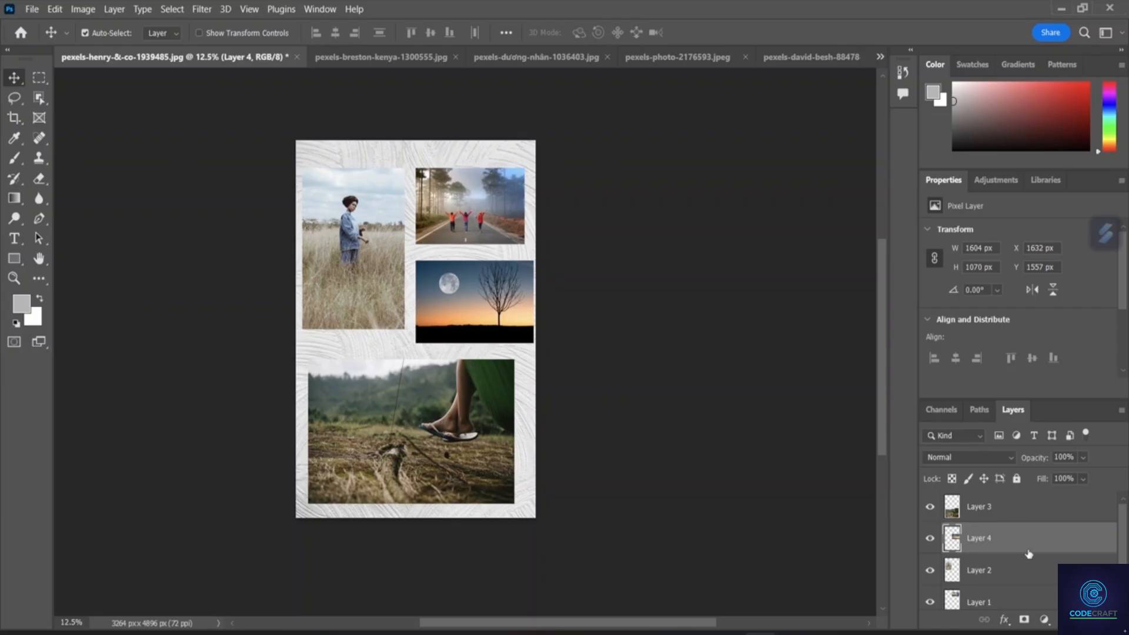
- Hide and show Layer 3 and the Background layer one after the other to check what each contributes to the collage
double_click(979, 507)
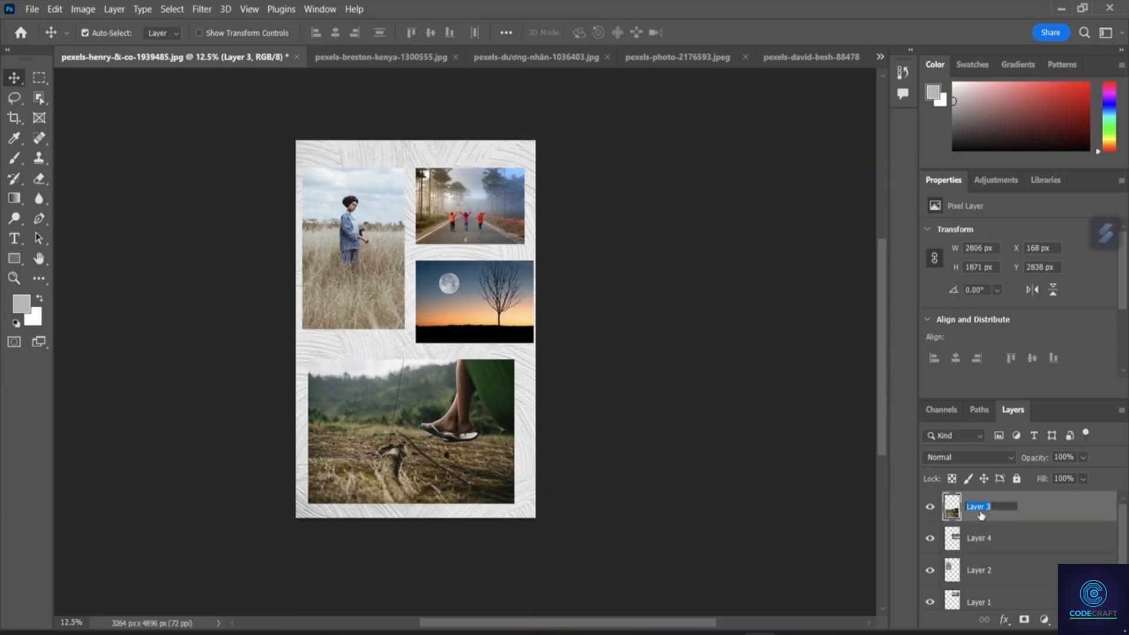
key("Return")
left_click(930, 509)
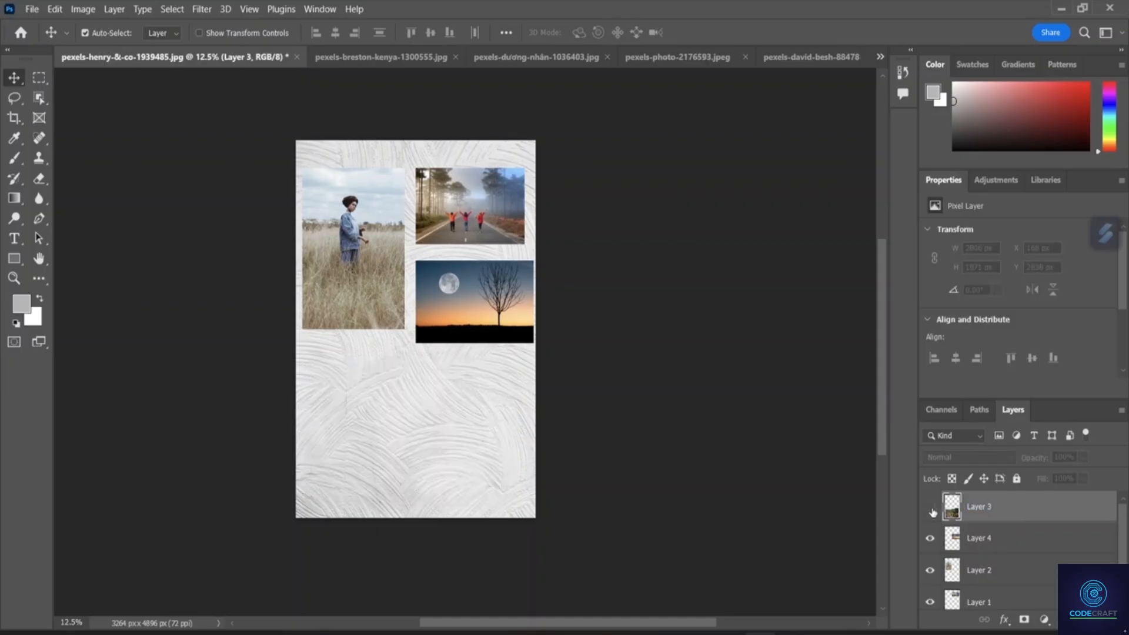
left_click(930, 509)
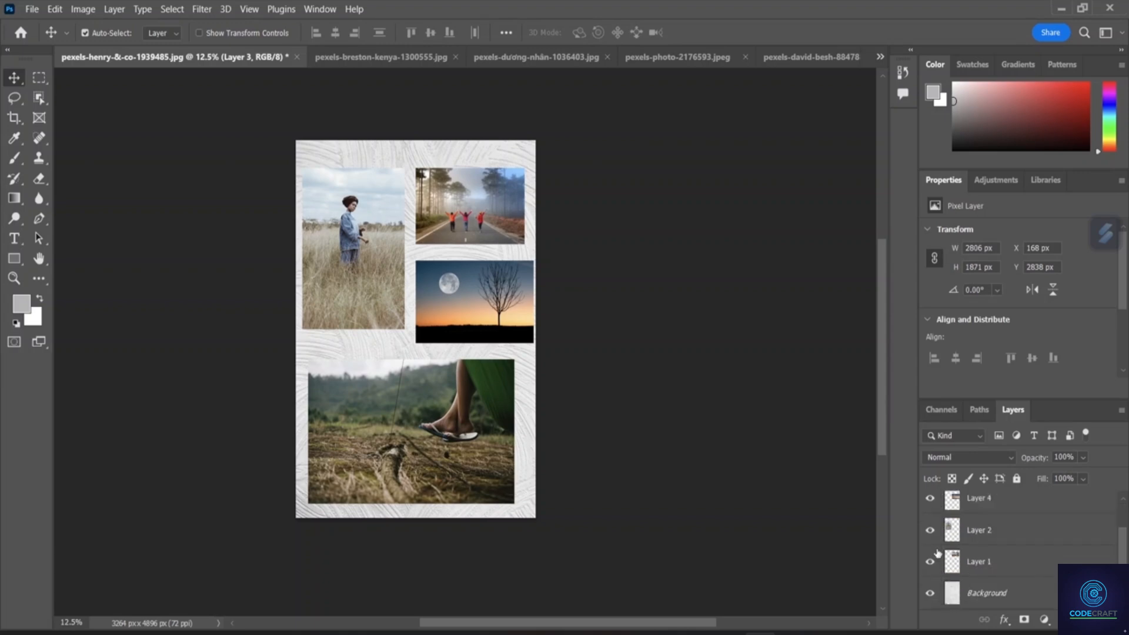
left_click(930, 595)
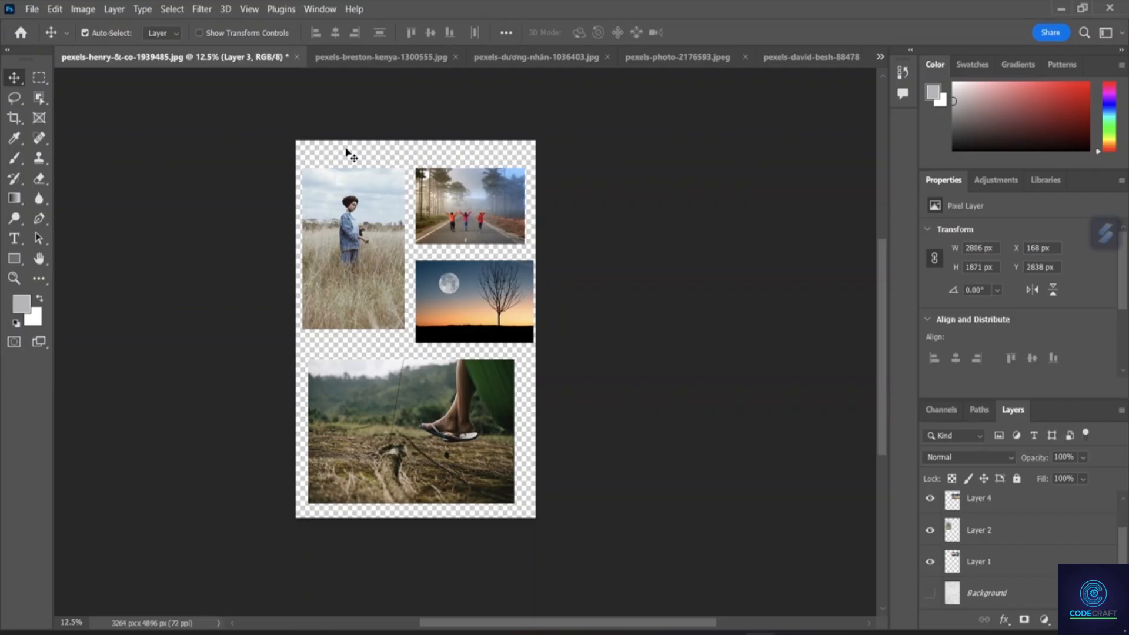
left_click(929, 594)
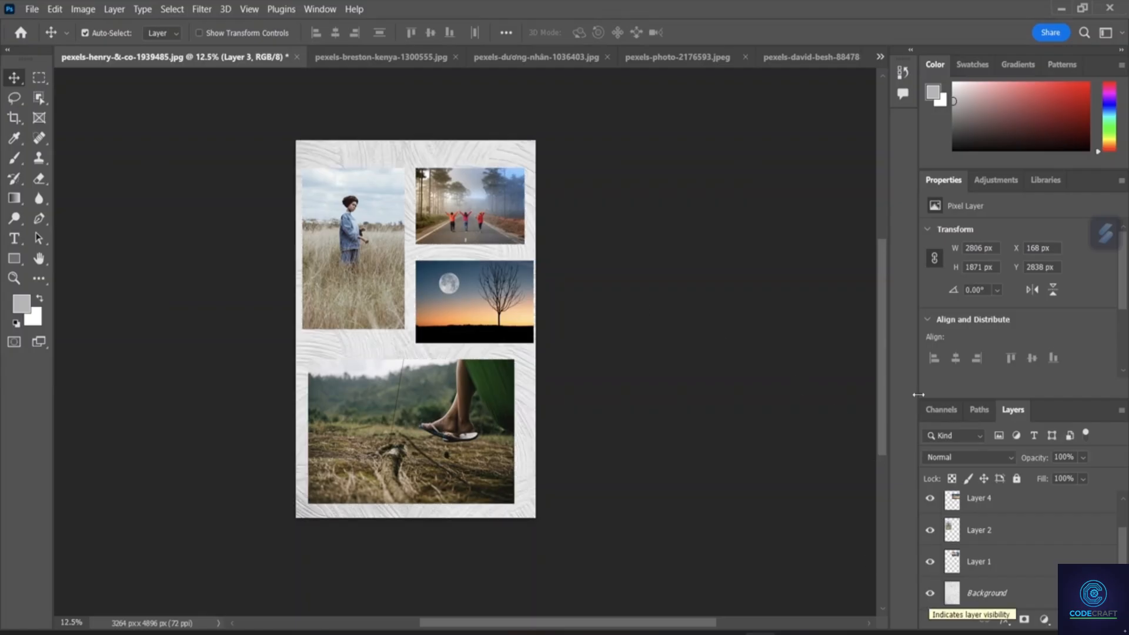